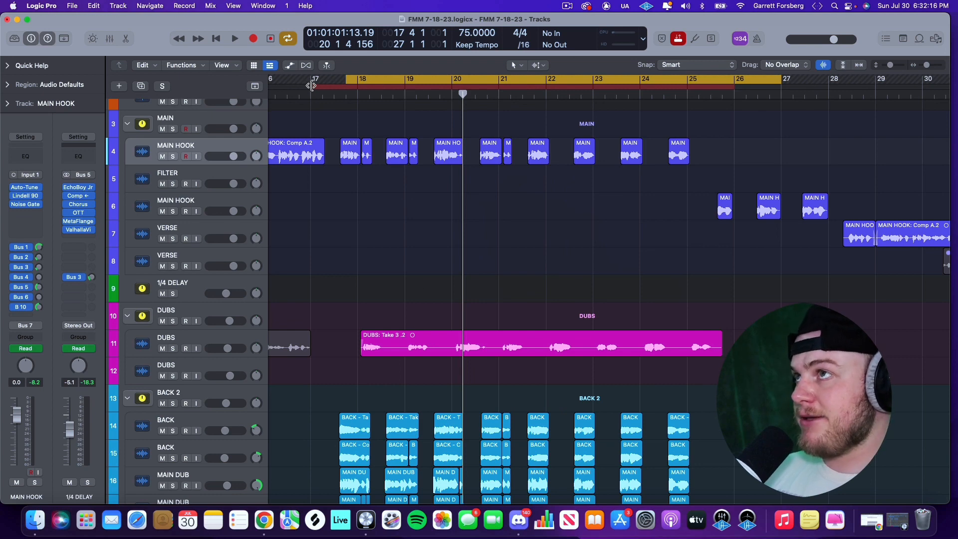
Start the cycle range at bar 17 beat 3 and play back the hook section with all vocals
drag(312, 87, 333, 78)
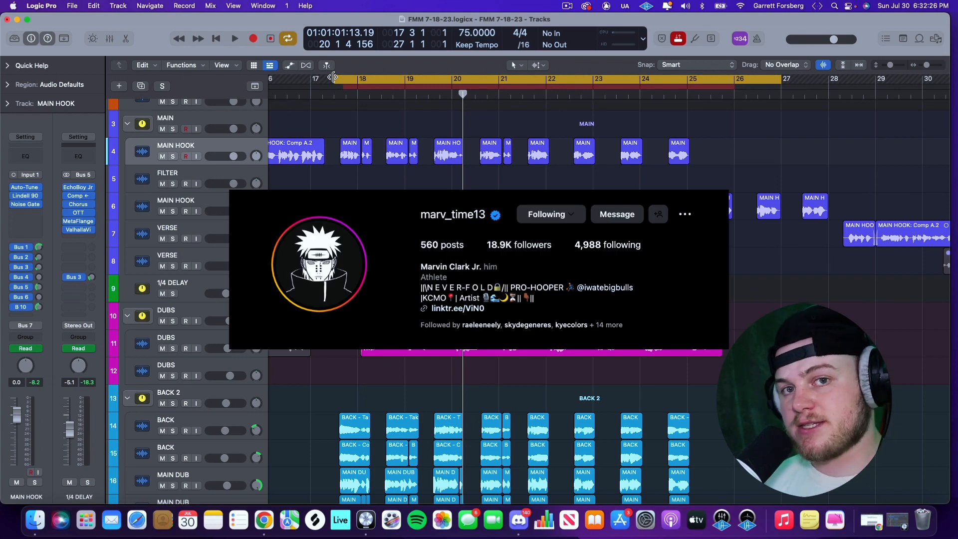
key(space)
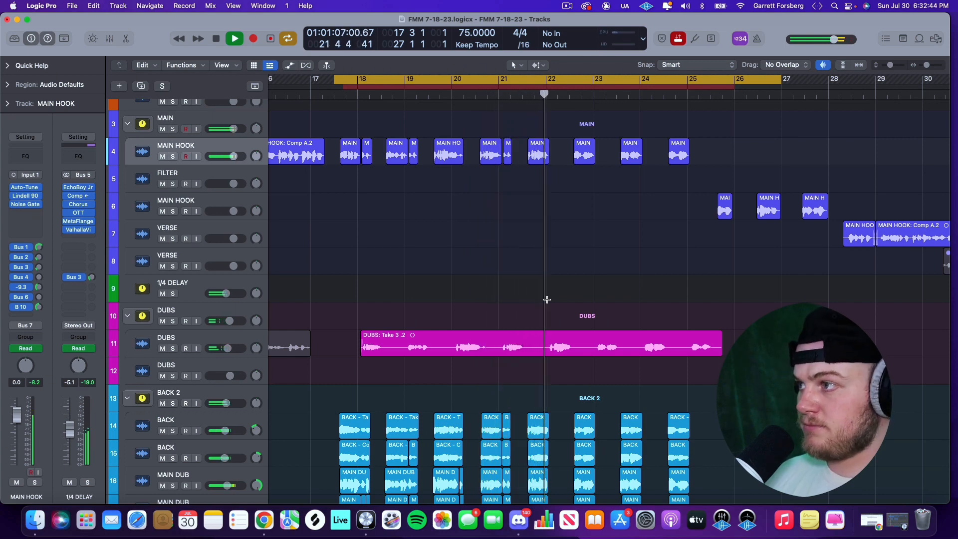
scroll(547, 300, down, 3)
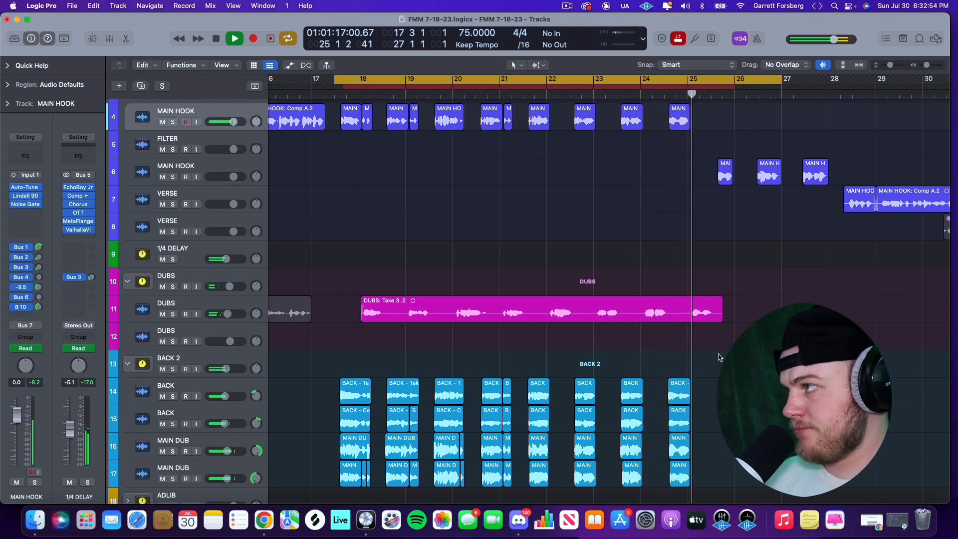
key(space)
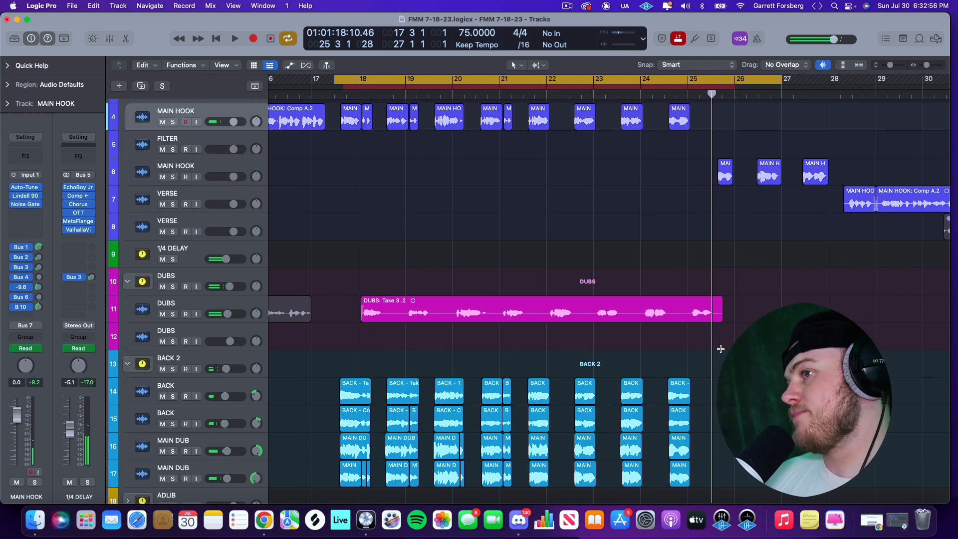
Solo only the two BACK tracks inside the BACK 2 stack and play them
click(209, 355)
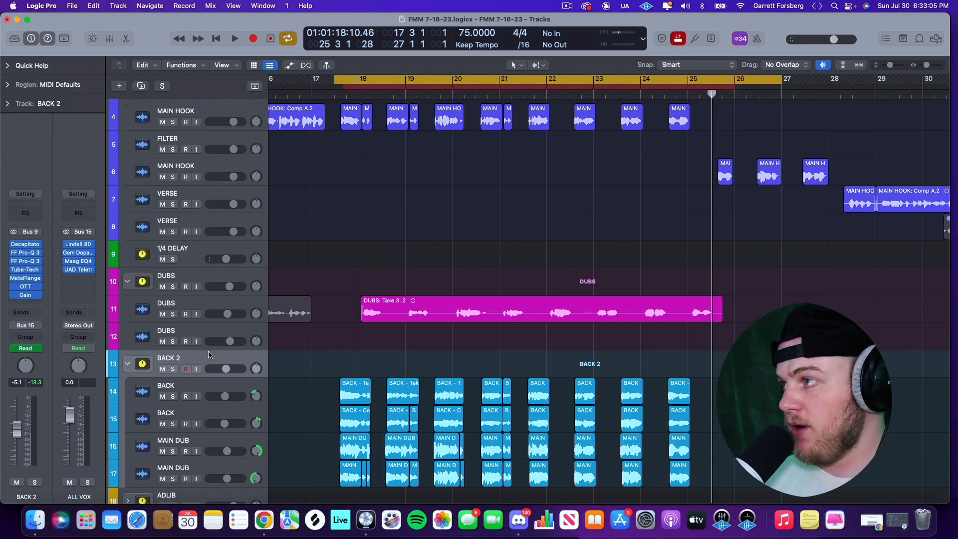
click(174, 368)
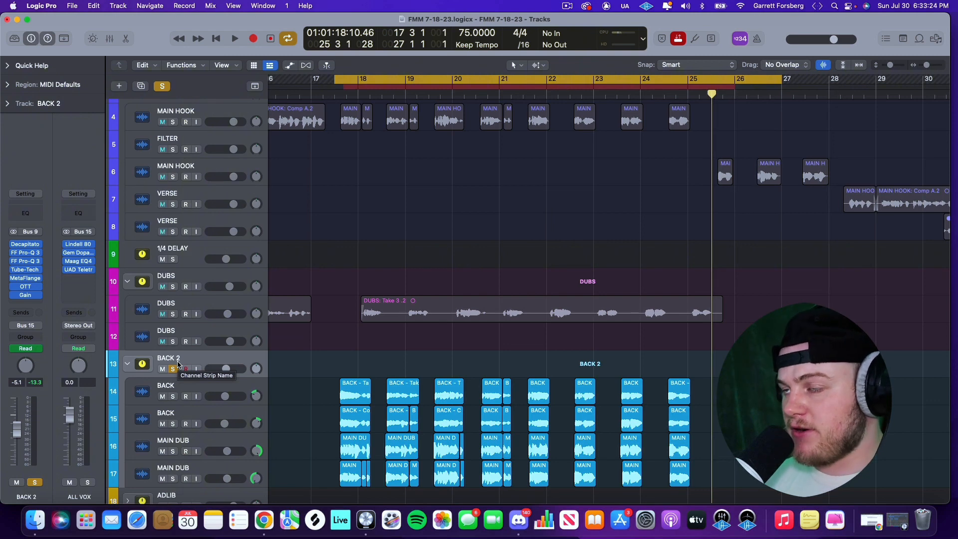
click(208, 388)
click(200, 413)
click(173, 423)
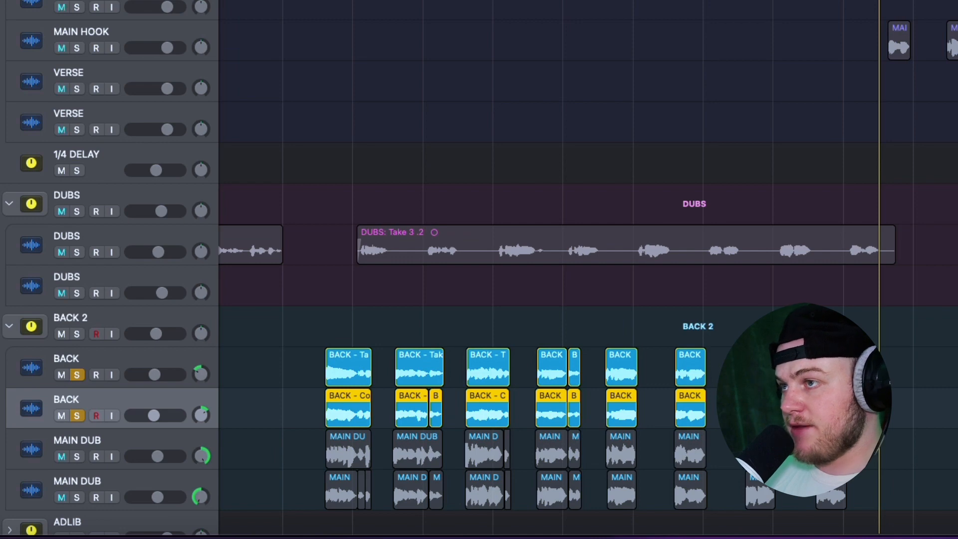
key(space)
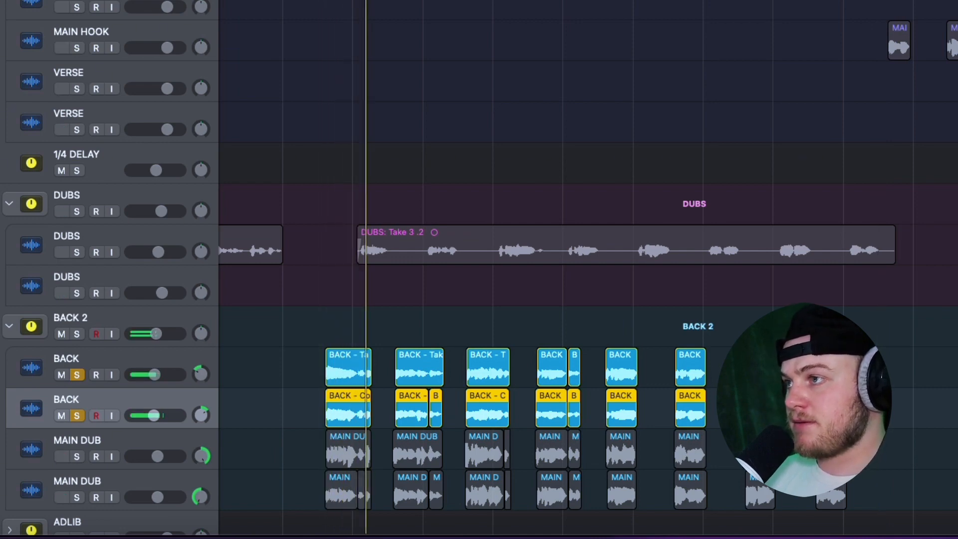
Solo both MAIN DUB tracks along with the BACK tracks and play the four background layers together
click(97, 417)
click(76, 457)
click(76, 497)
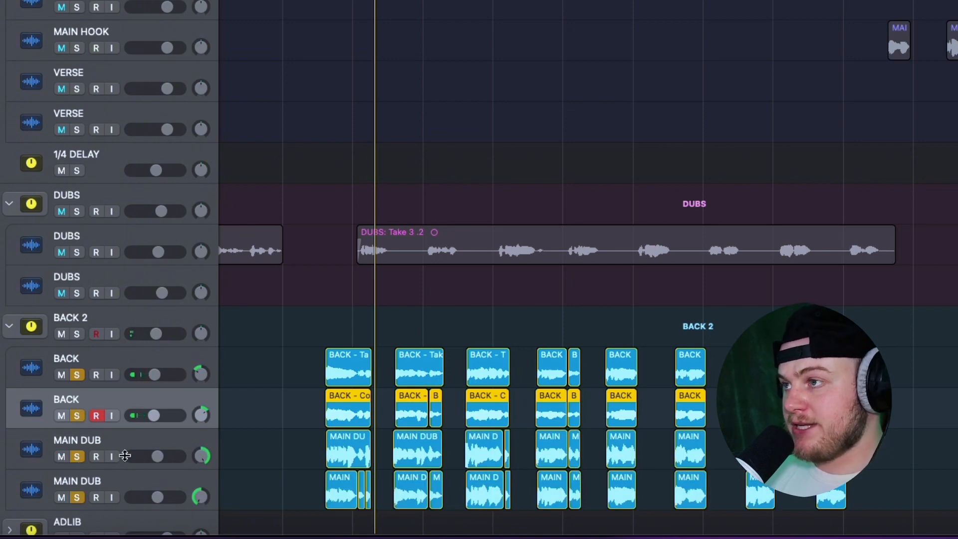
click(96, 416)
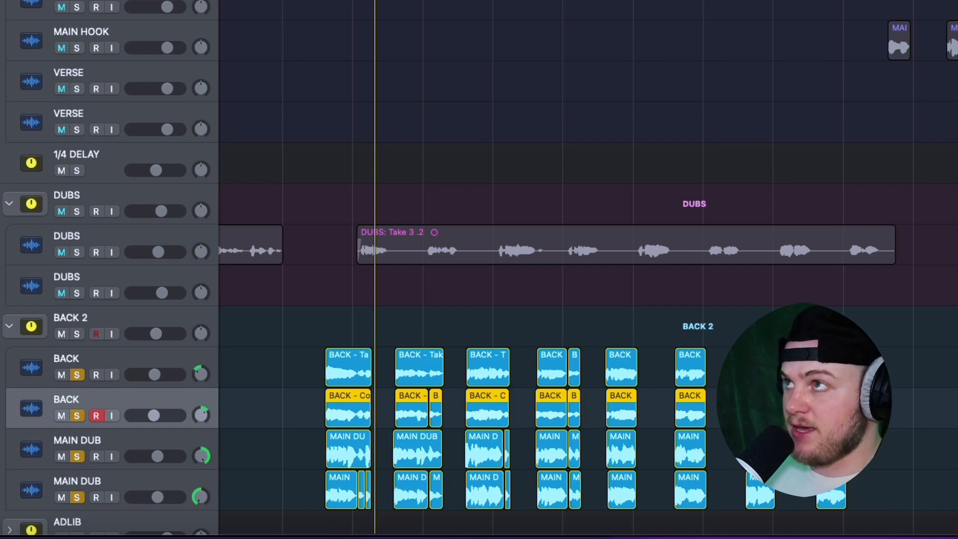
key(space)
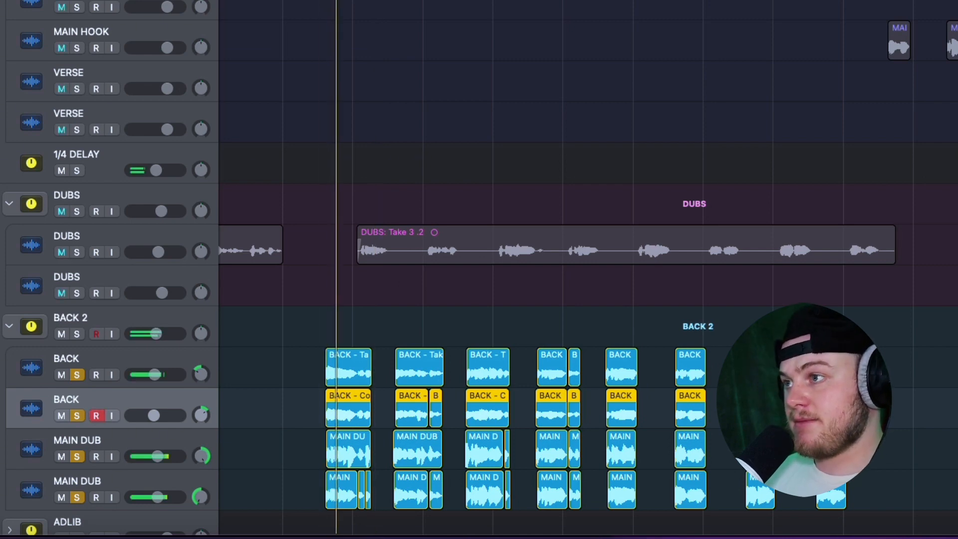
key(space)
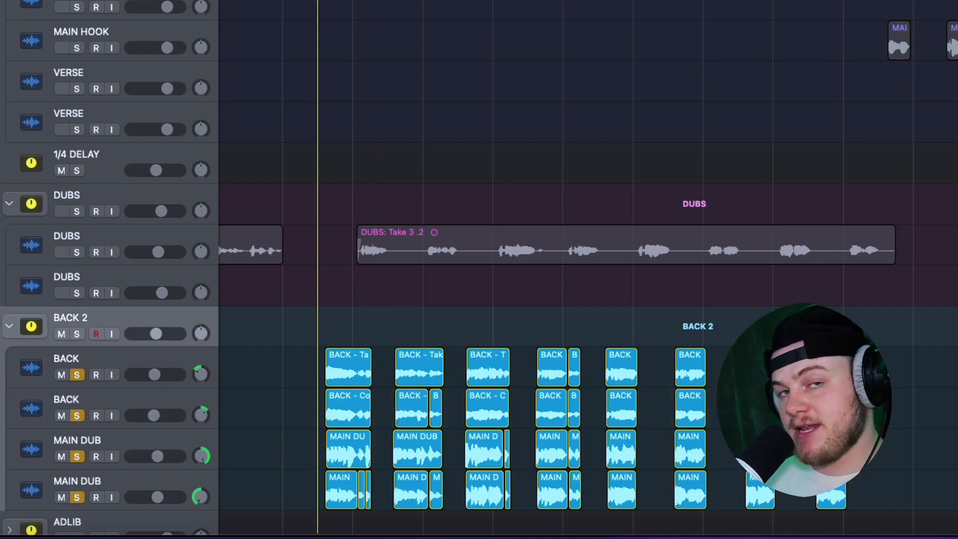
Select the BACK 2 stack, open its first FF Pro-Q 3 and bypass that EQ together with MetaFlanger, OTT and Gain
scroll(96, 88, up, 2)
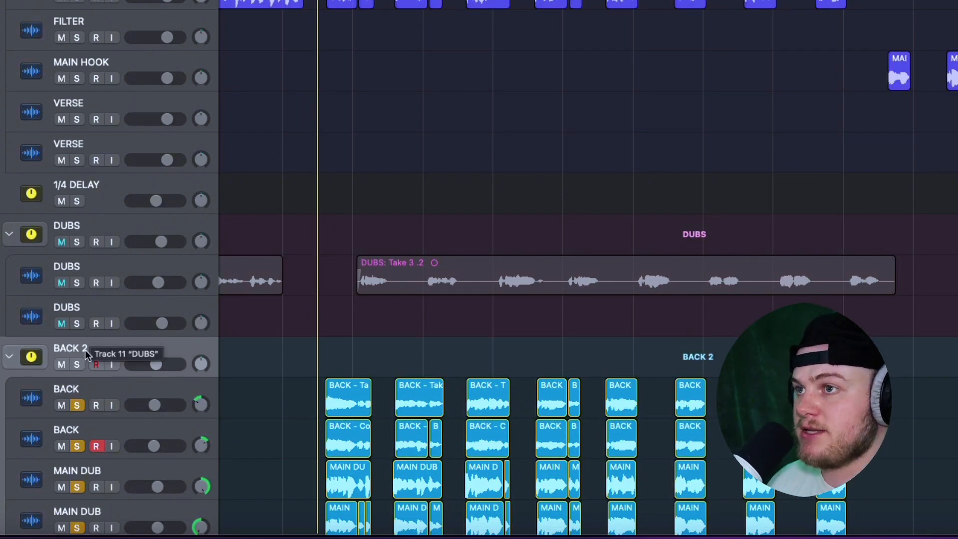
drag(85, 349, 75, 341)
scroll(75, 341, down, 3)
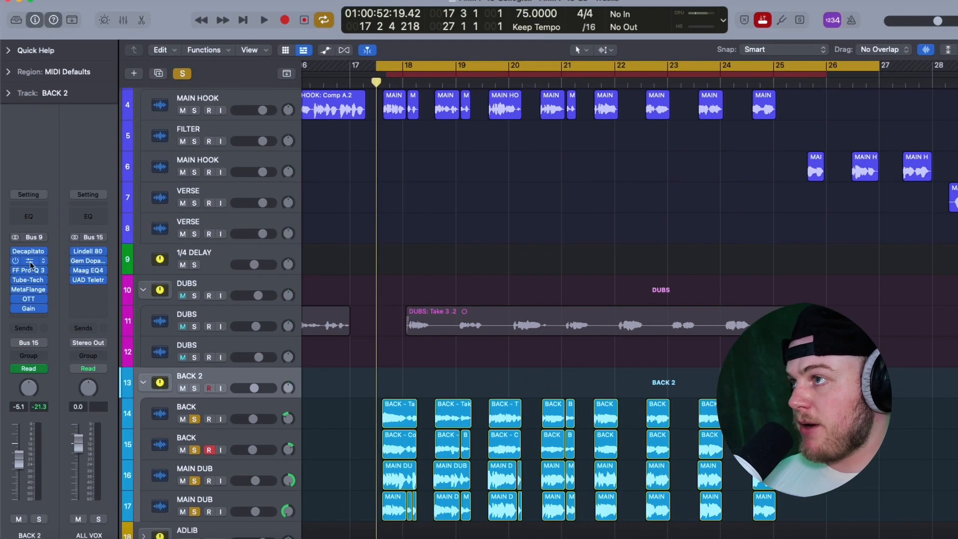
click(28, 261)
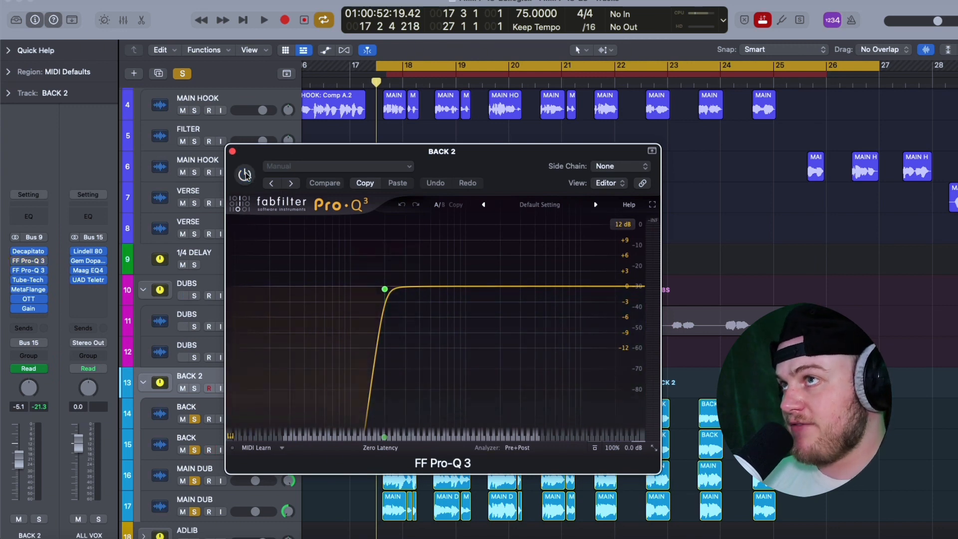
drag(16, 289, 15, 309)
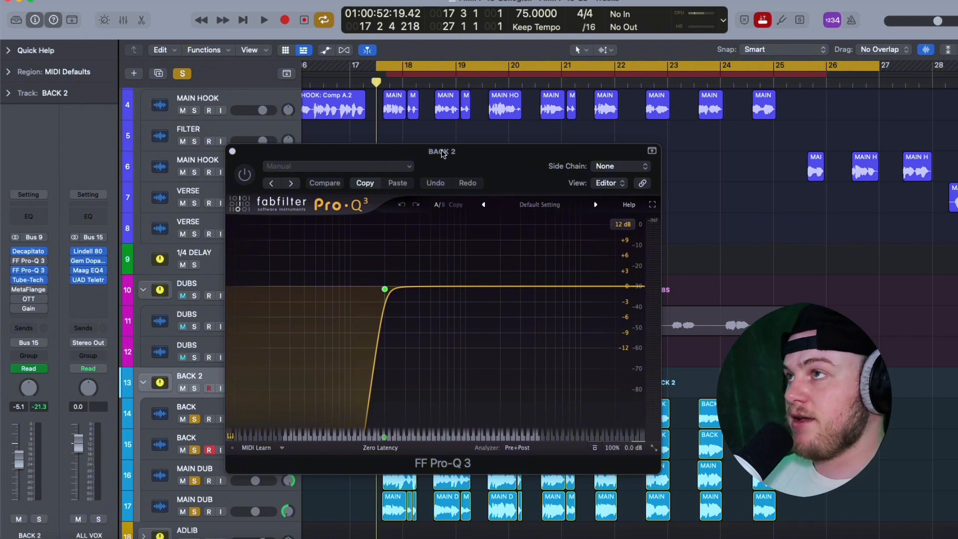
Move the Pro-Q 3 window clear of the tracks and play the background vocals with the EQ bypassed
drag(443, 153, 667, 191)
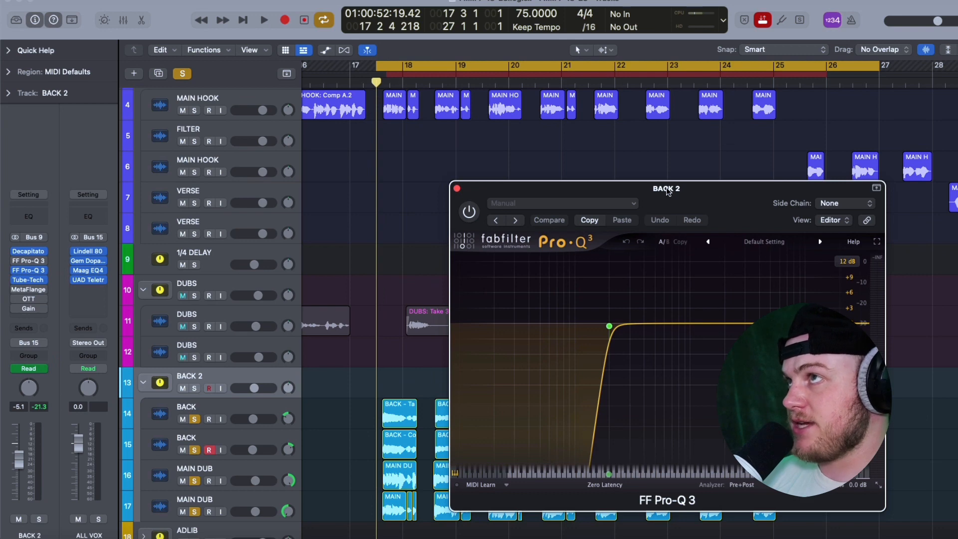
key(space)
drag(668, 192, 748, 192)
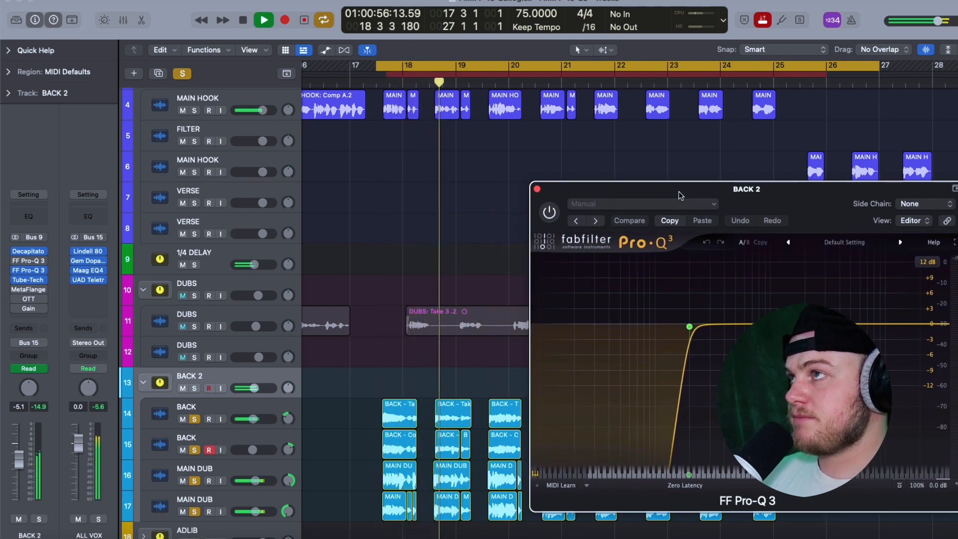
key(space)
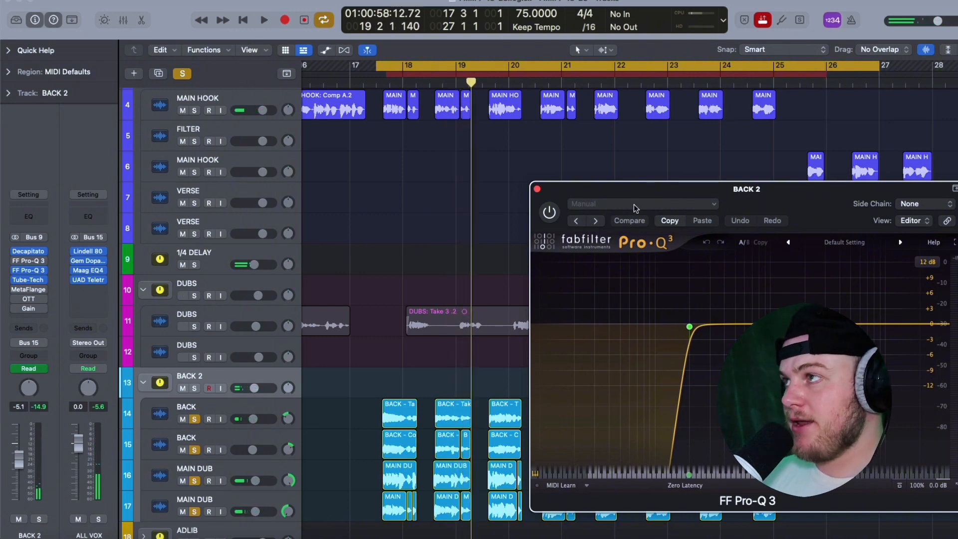
Re-enable the Pro-Q 3 low cut on BACK 2 and play the background vocals through it
click(550, 212)
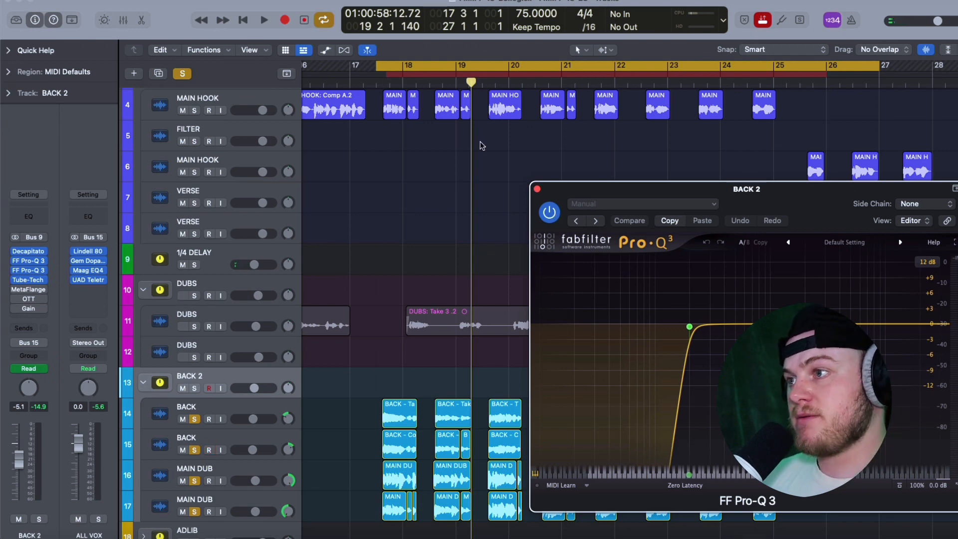
key(space)
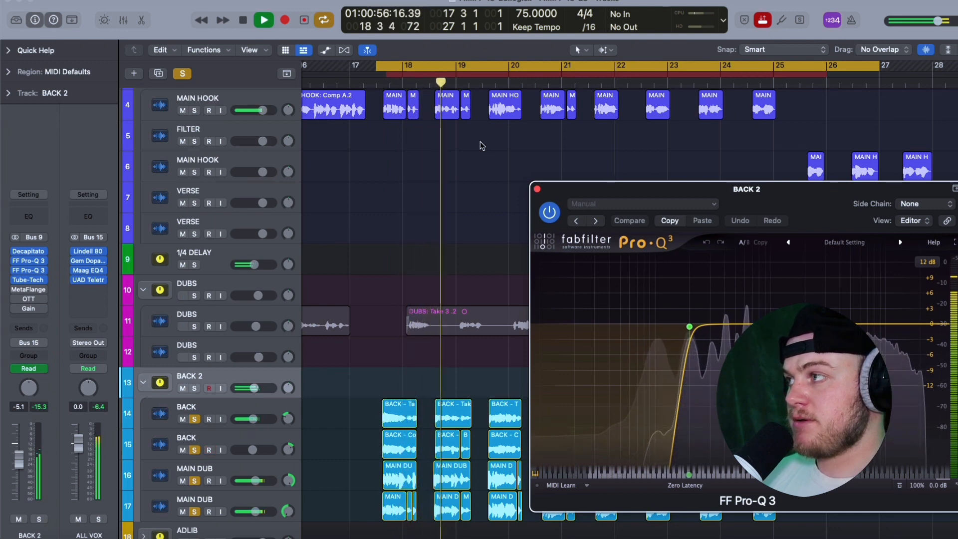
key(space)
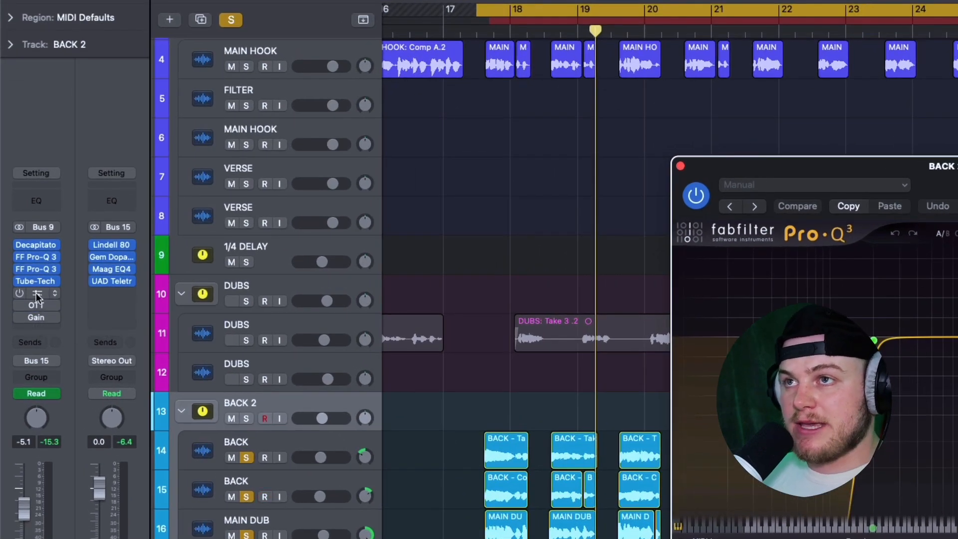
Re-enable MetaFlanger on BACK 2, close the Pro-Q 3 window and move the MetaFlanger window clear of the tracks
click(20, 295)
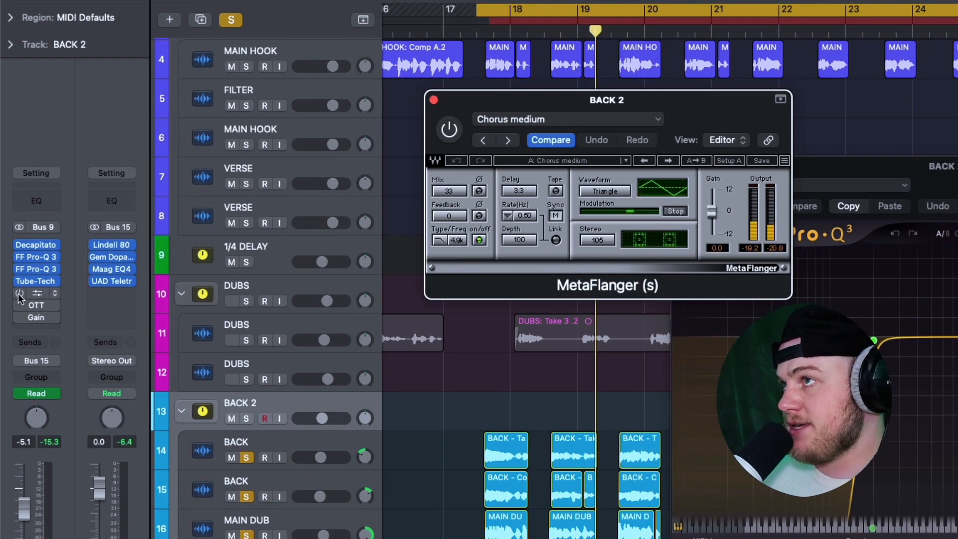
click(844, 170)
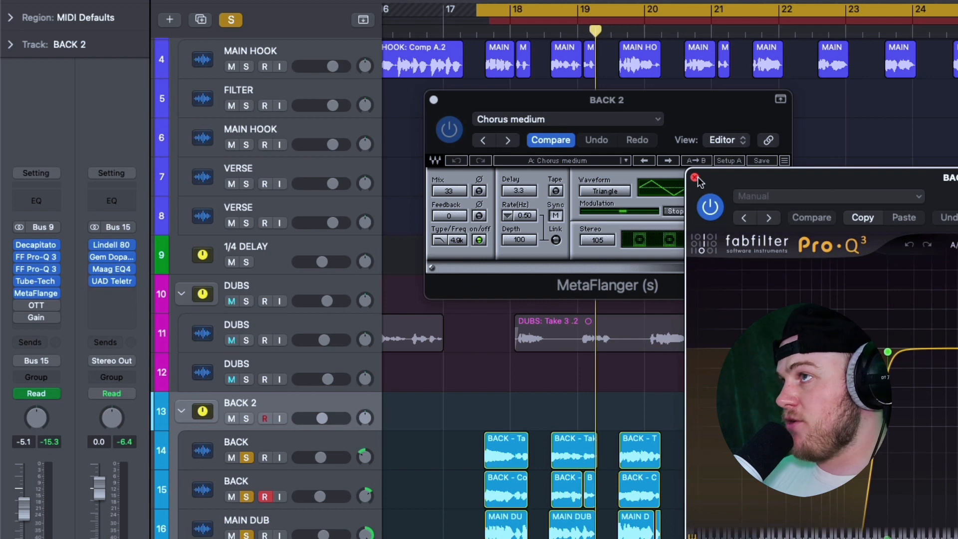
click(695, 178)
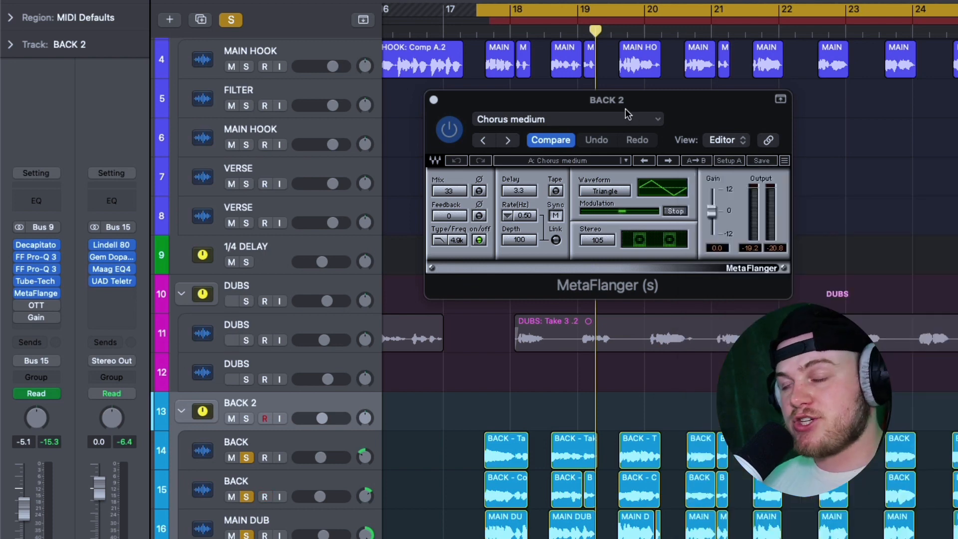
drag(625, 109, 639, 114)
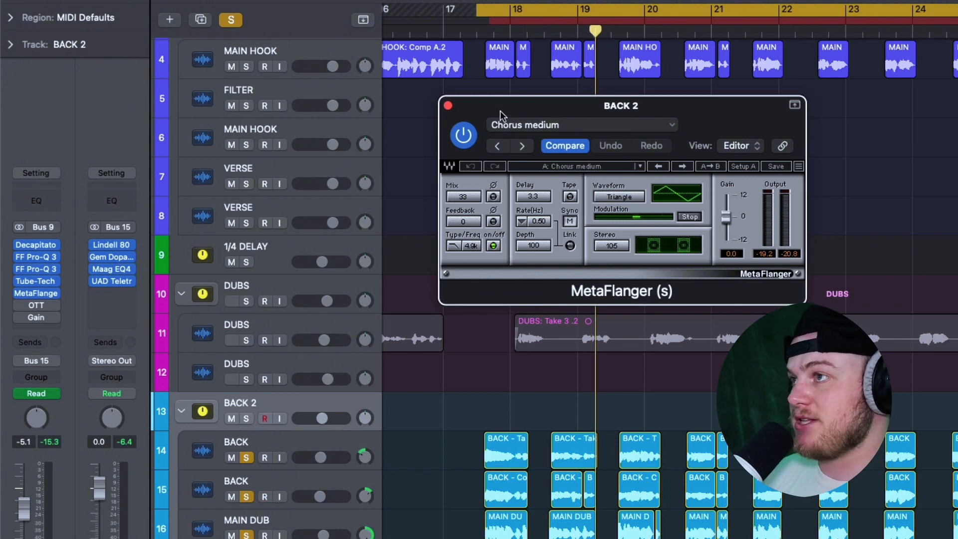
drag(500, 109, 678, 237)
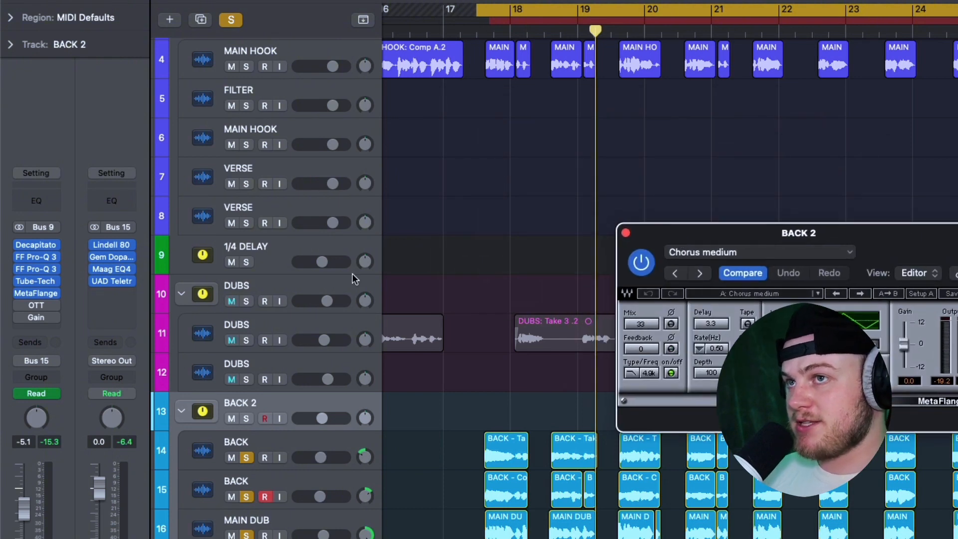
Solo the BACK 2 stack, play the background vocals through MetaFlanger and close its window
click(246, 418)
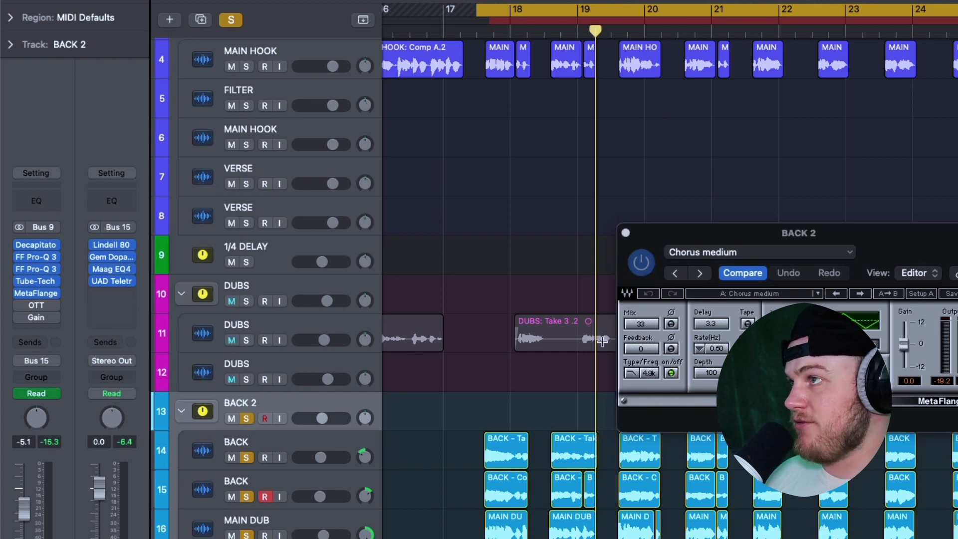
key(space)
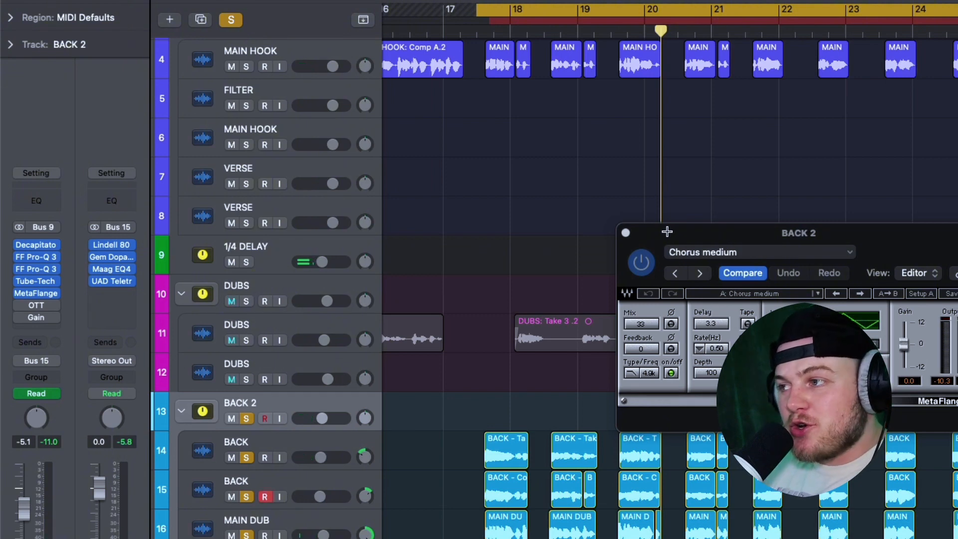
click(626, 232)
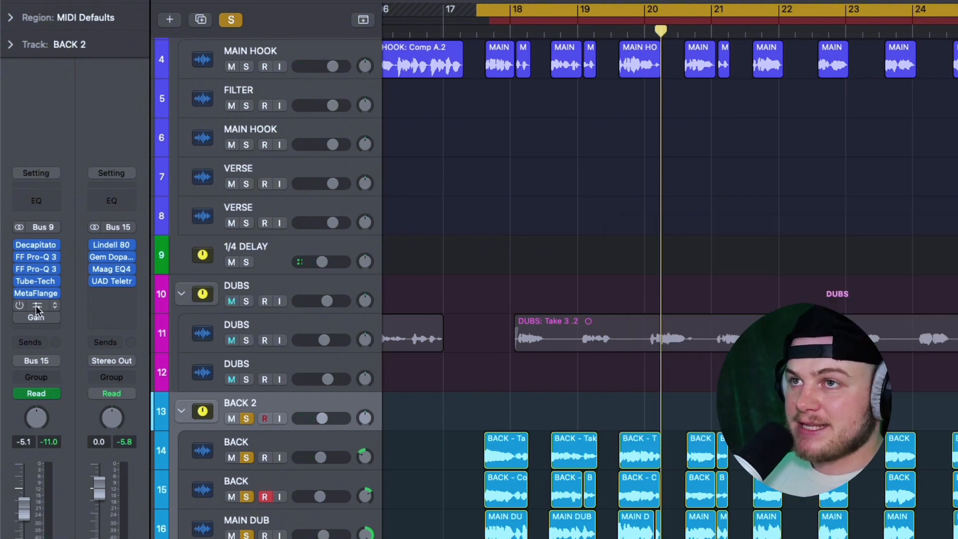
Re-enable OTT on BACK 2, play the background vocals through it and close its window
click(19, 309)
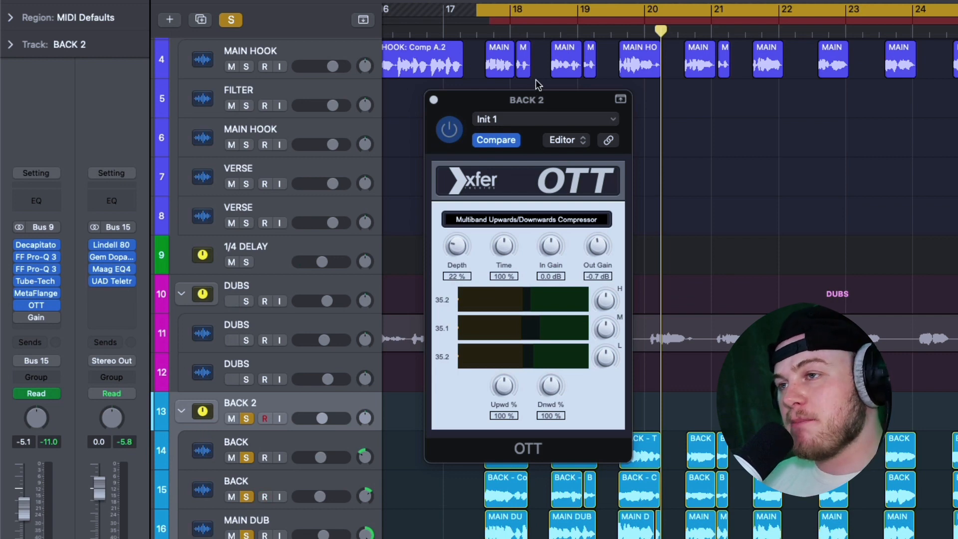
key(space)
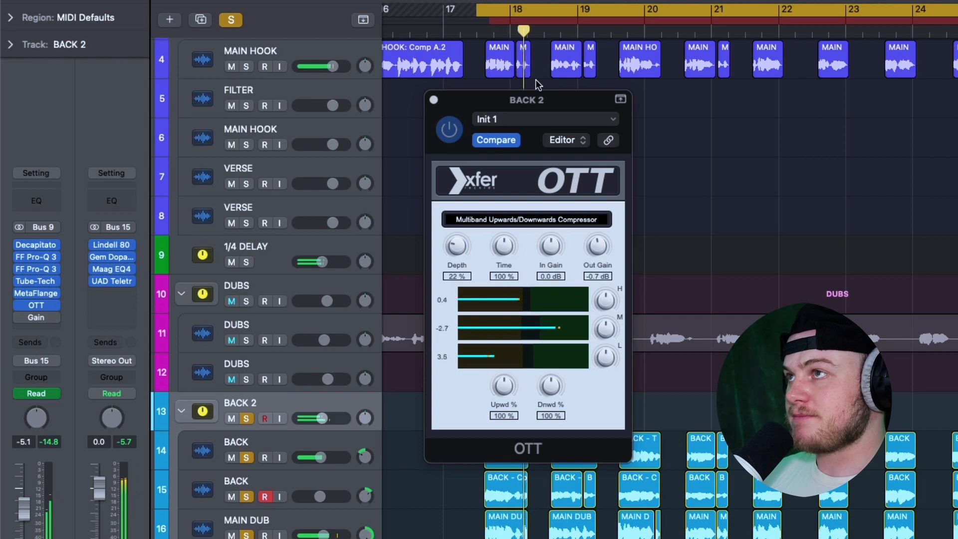
click(434, 100)
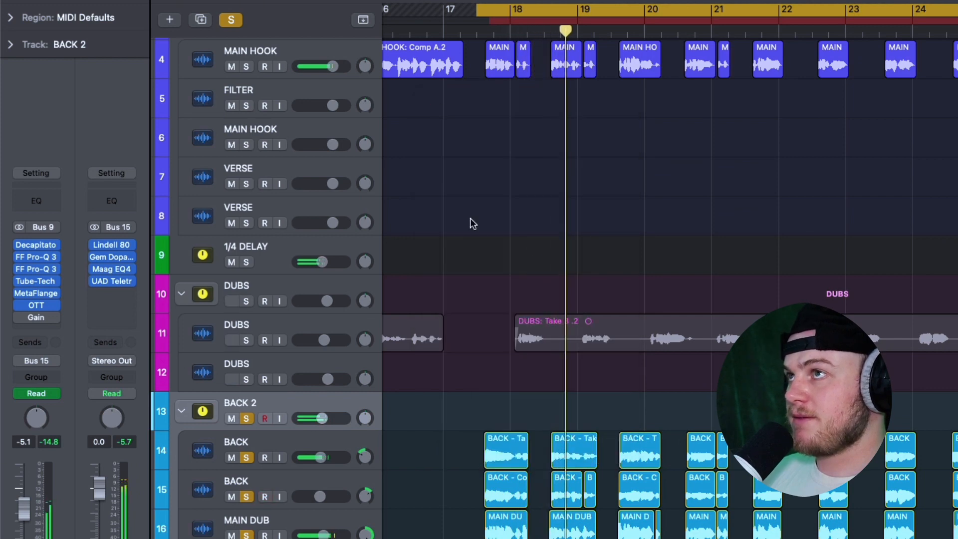
Clear all solos and play the background vocals in context with the full hook
click(231, 20)
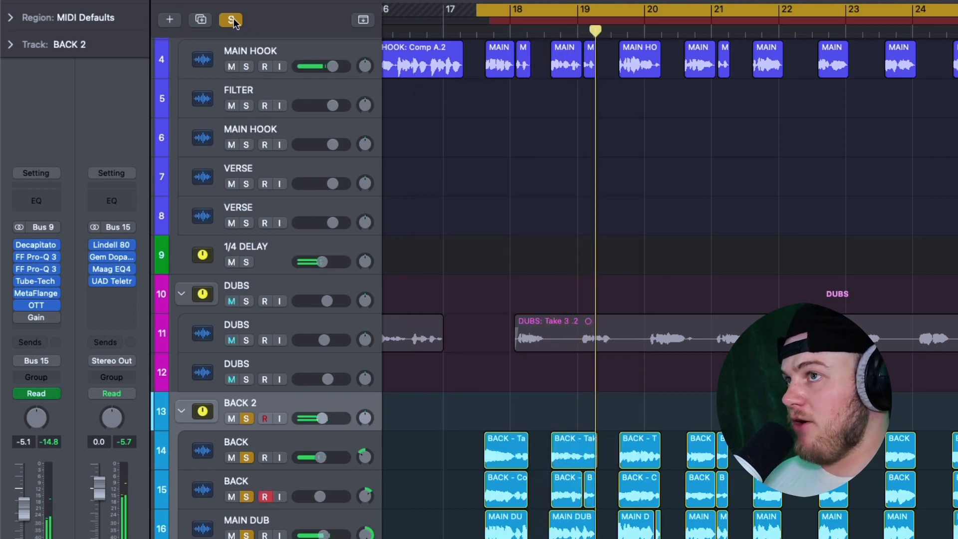
key(space)
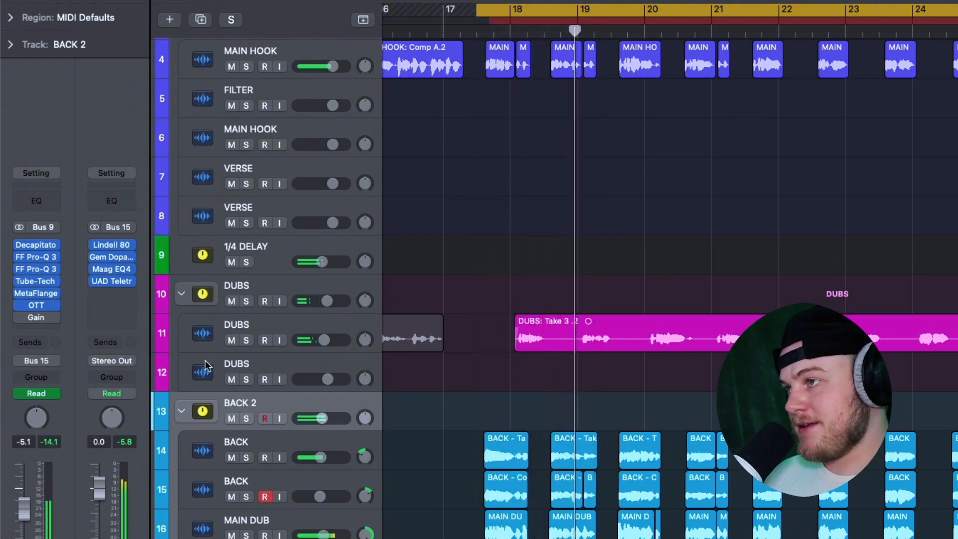
Compare the full hook with the BACK 2 effects from the first Pro-Q 3 through Gain bypassed and re-enabled
mouse_move(19, 260)
drag(19, 259, 18, 307)
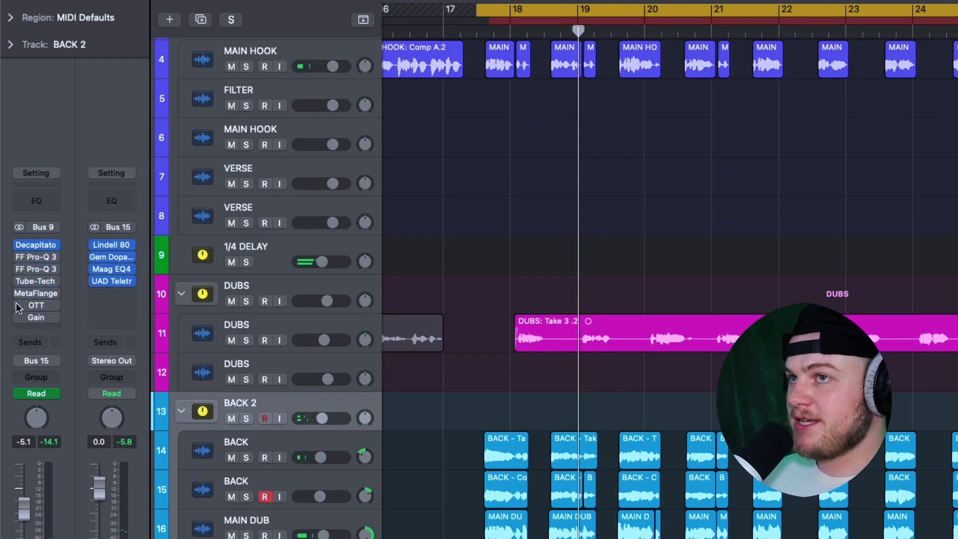
click(478, 28)
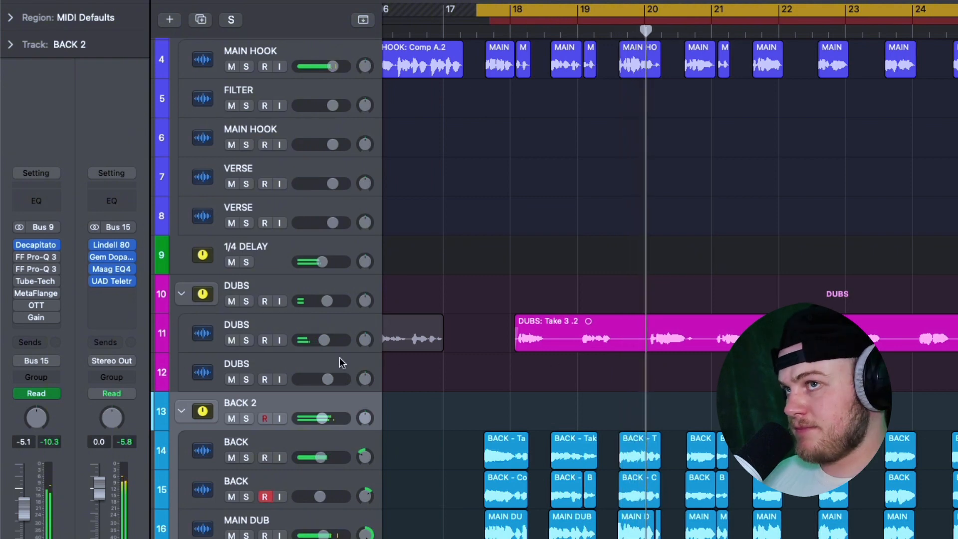
mouse_move(18, 260)
drag(19, 257, 19, 318)
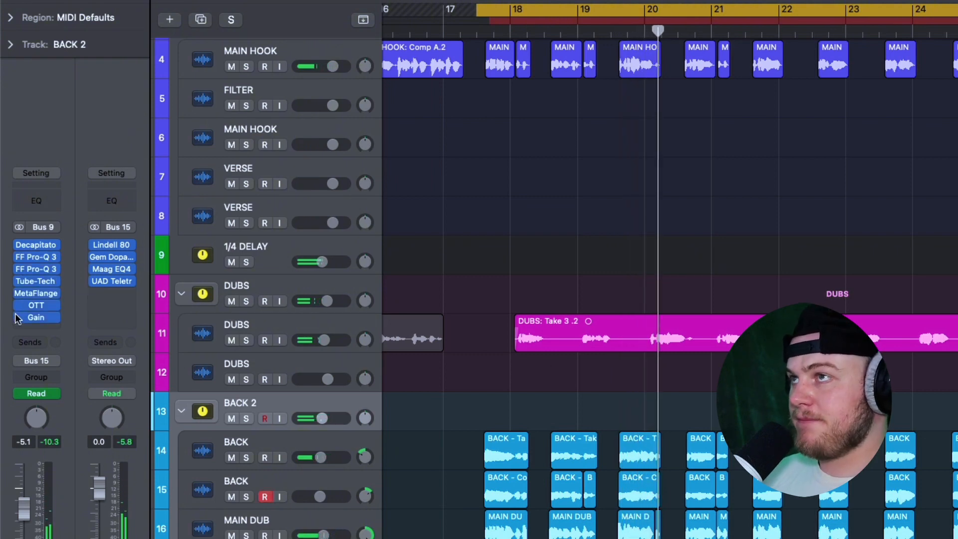
key(space)
key(space)
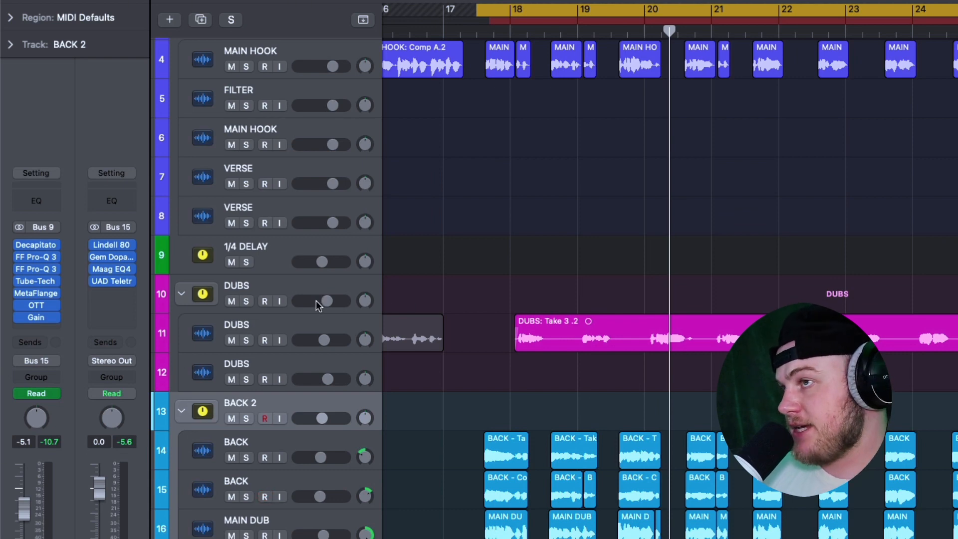
Solo the DUBS stack and play its upper DUBS track with Little MicroShift, ValhallaVintageVerb and Pro-Q 3 bypassed
click(327, 330)
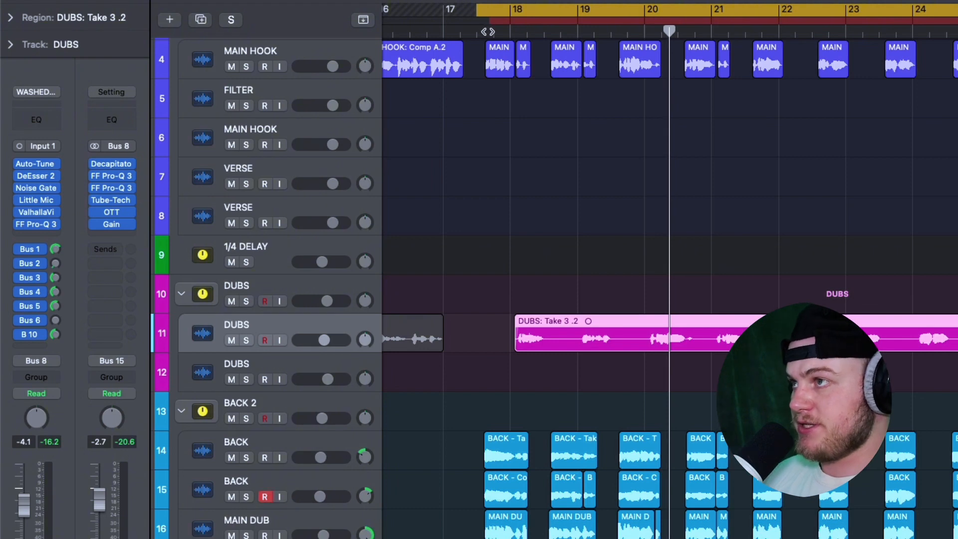
key(space)
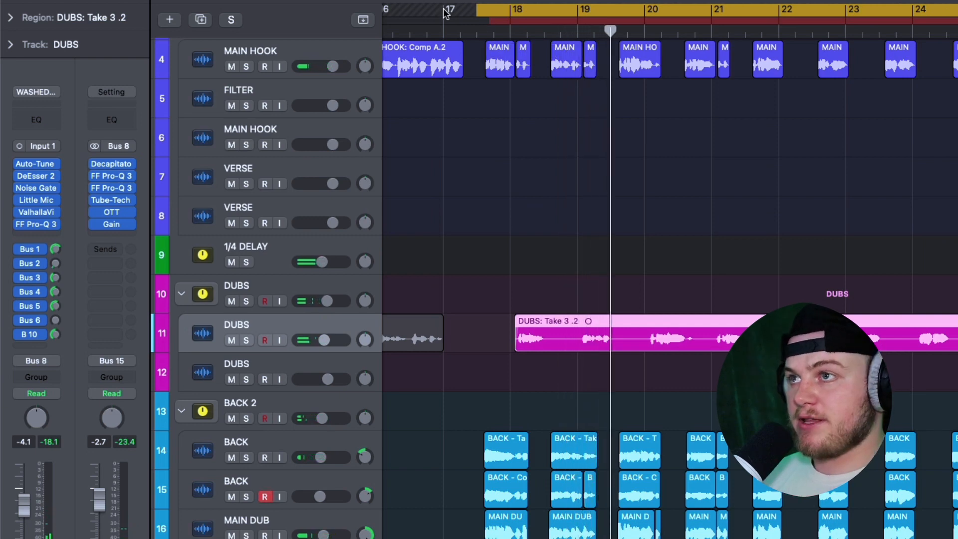
click(246, 300)
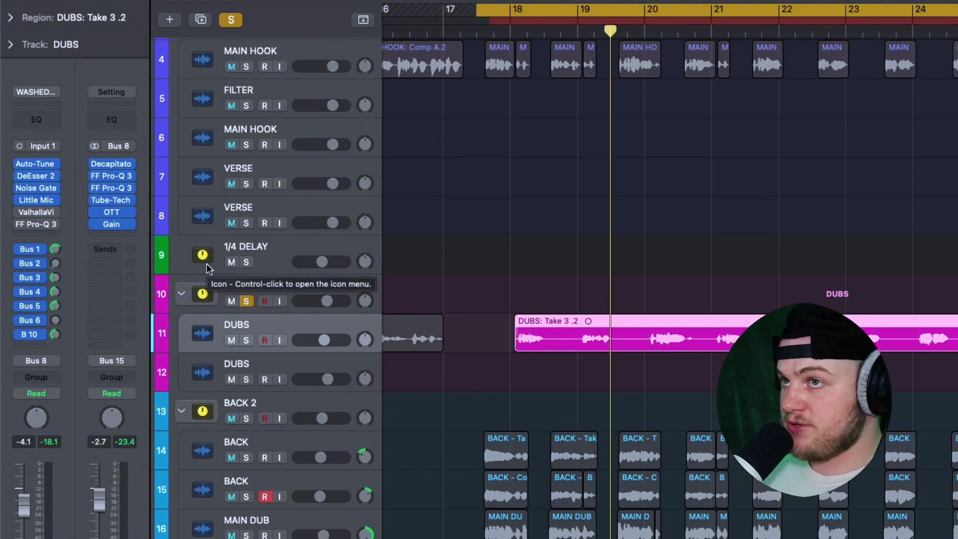
click(19, 201)
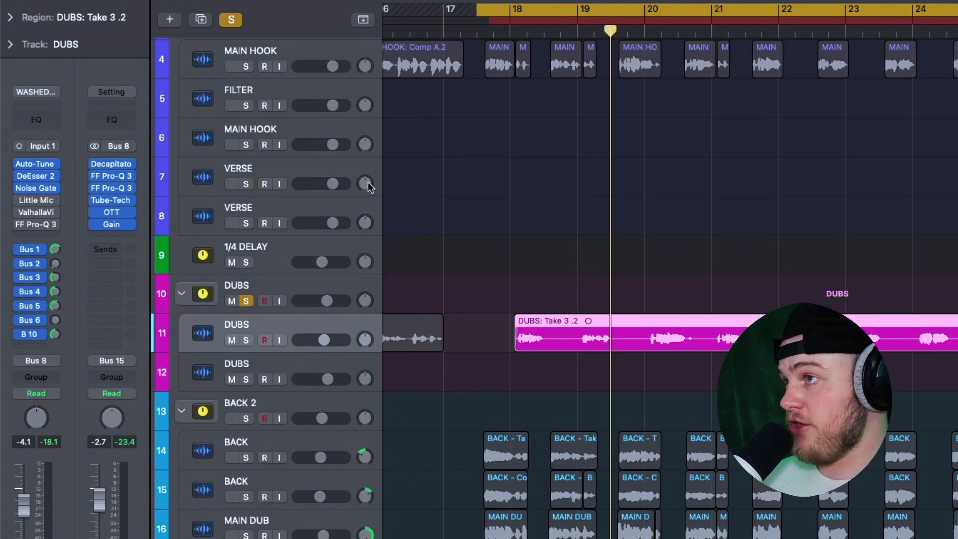
double_click(509, 30)
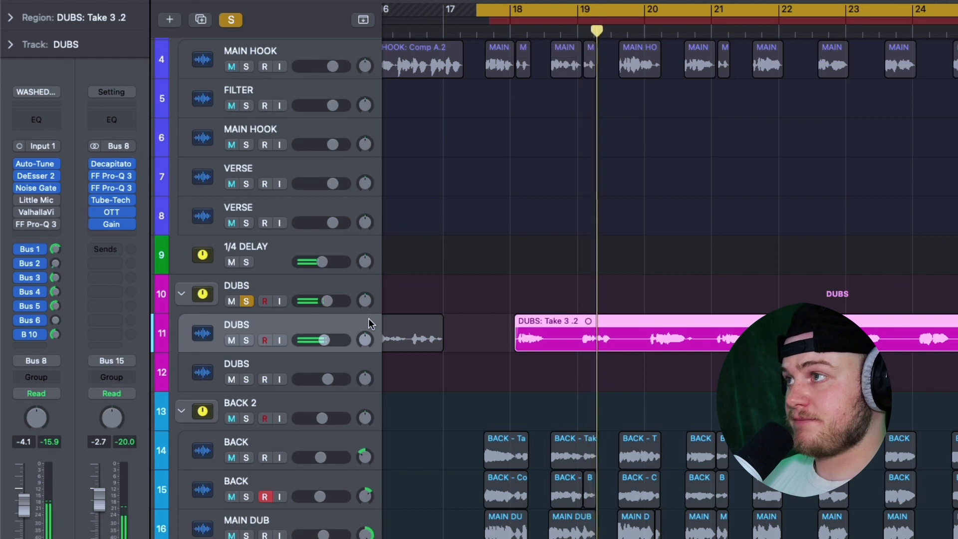
key(space)
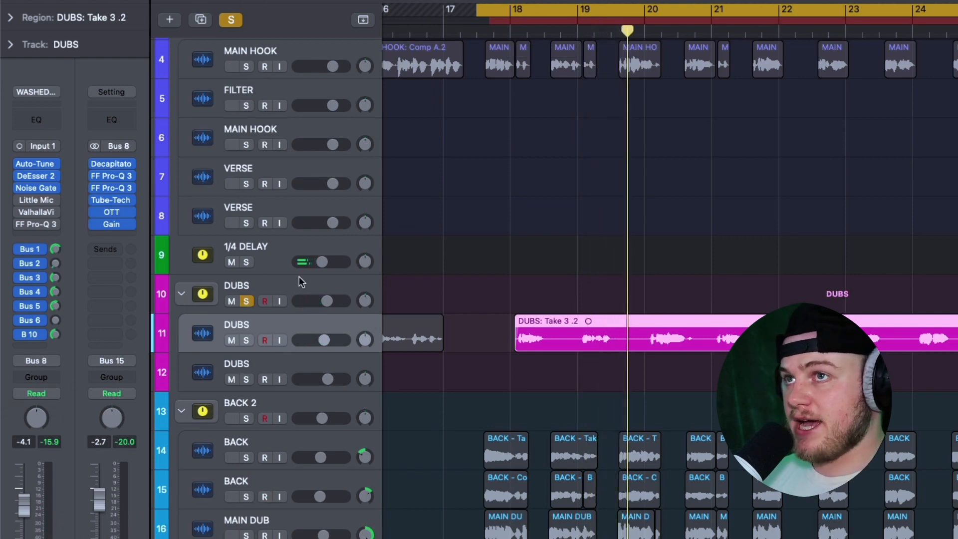
Re-enable Little MicroShift on the DUBS track, move its window below the region and play the dubs through it
click(38, 201)
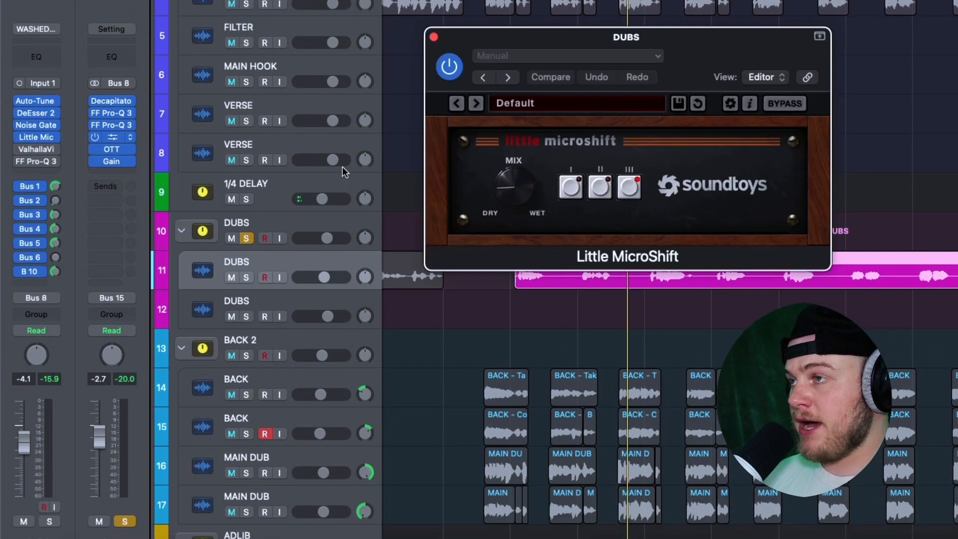
drag(557, 38, 605, 291)
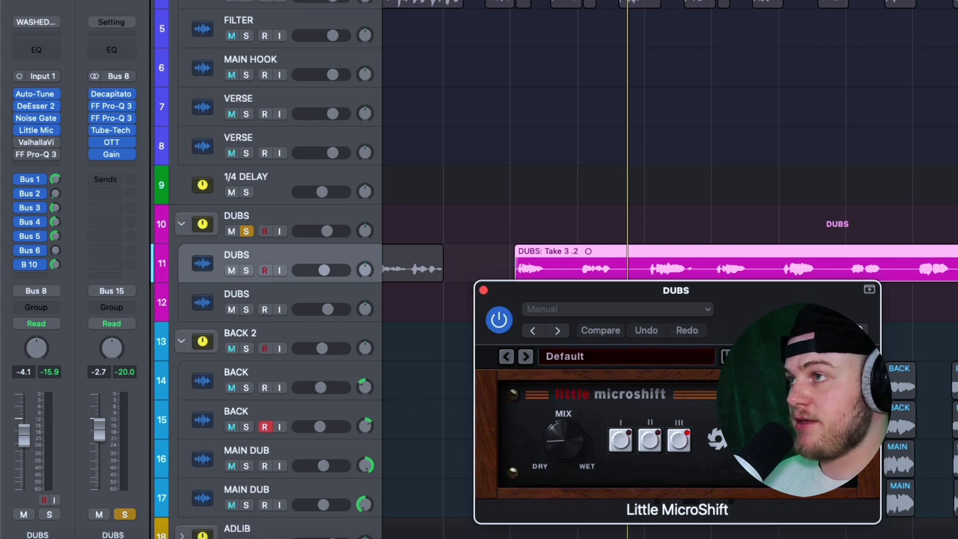
key(space)
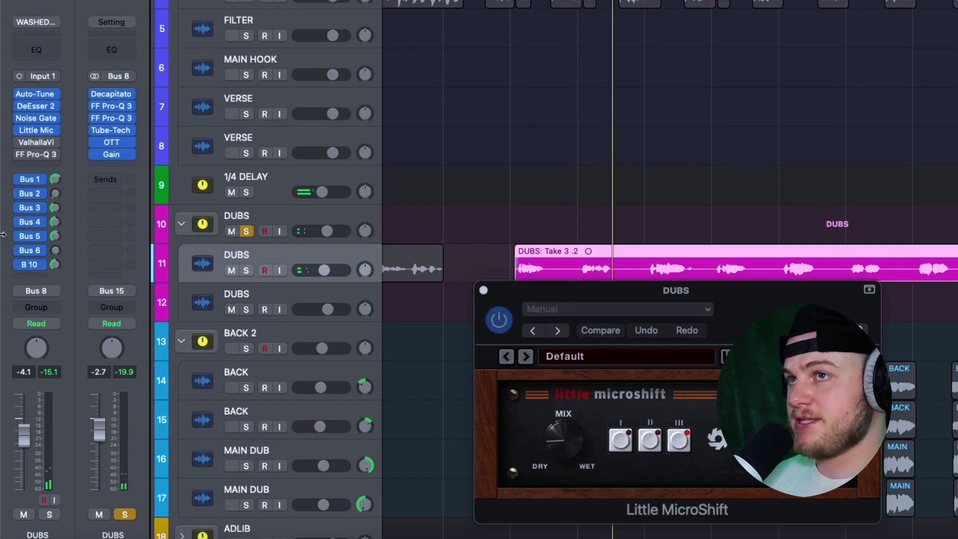
Re-enable ValhallaVintageVerb on the DUBS track, move its window below the region and play the dubs with the reverb
mouse_move(33, 142)
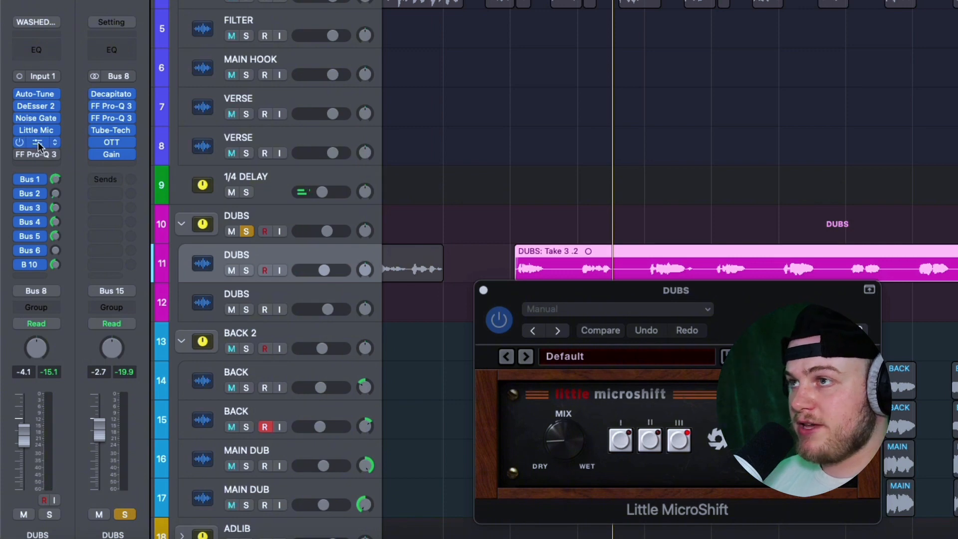
click(38, 142)
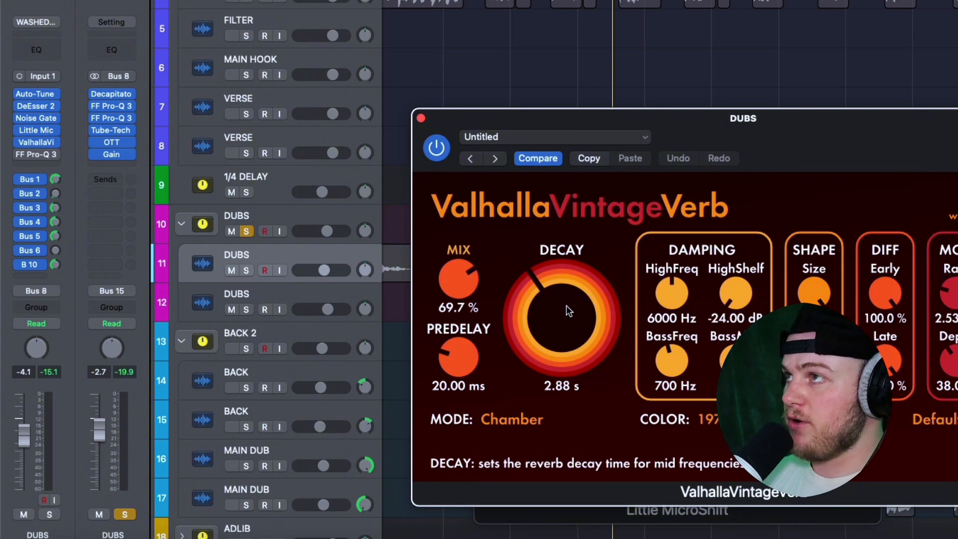
drag(595, 118, 602, 303)
click(510, 1)
key(space)
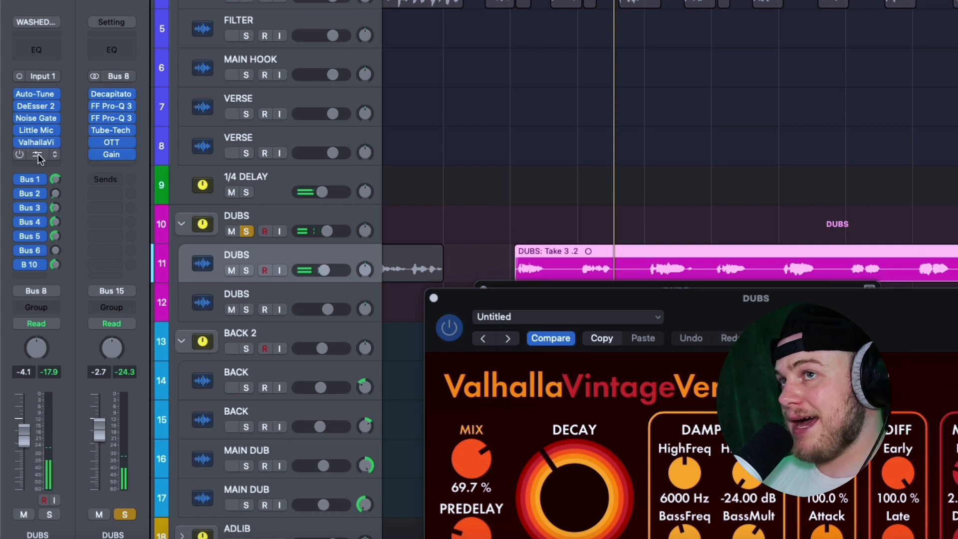
Re-enable the high-cut Pro-Q 3 on the DUBS track, shift its window down and play the filtered dubs
click(18, 156)
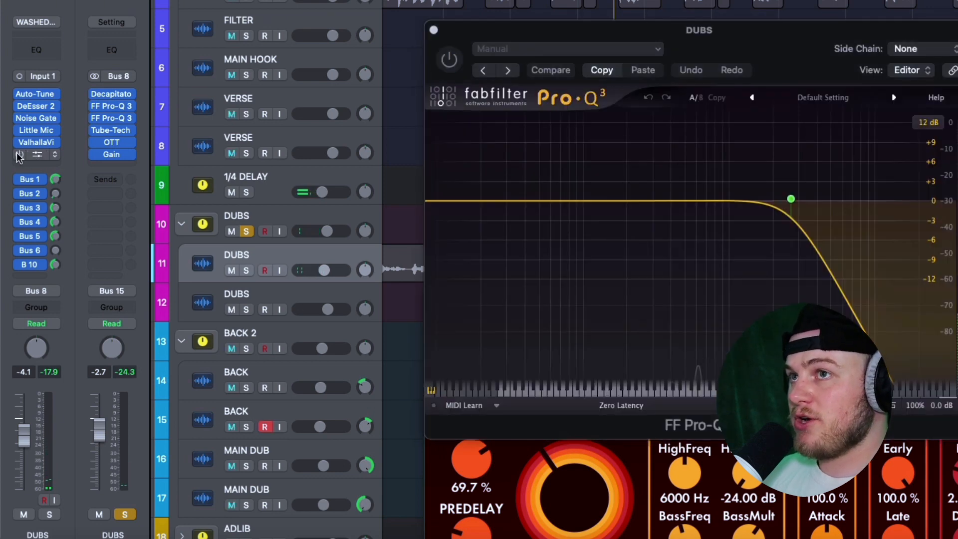
mouse_move(793, 213)
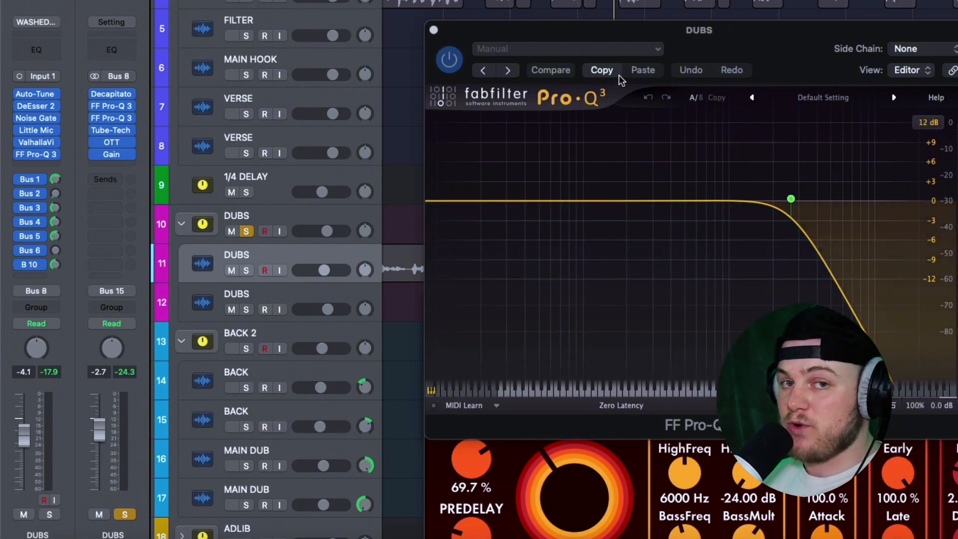
click(617, 74)
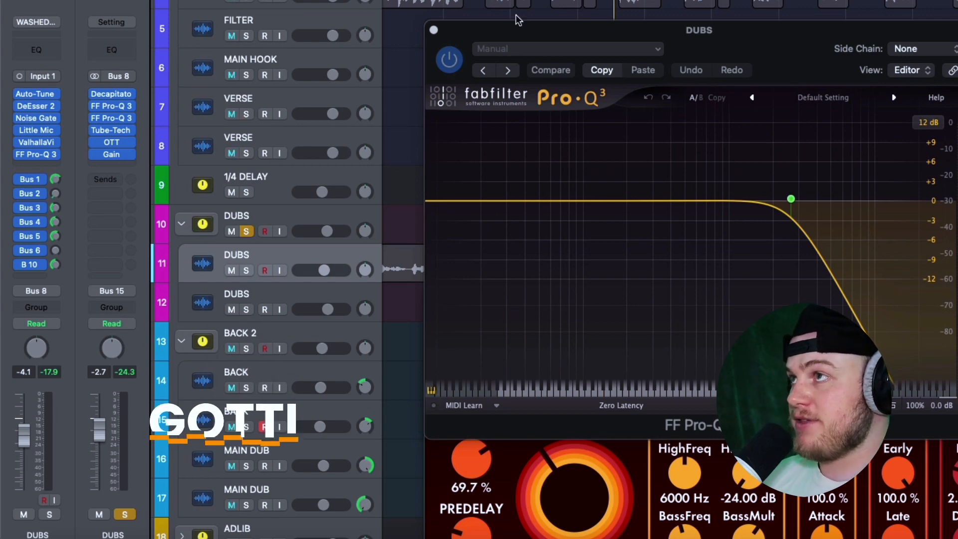
drag(518, 19, 512, 52)
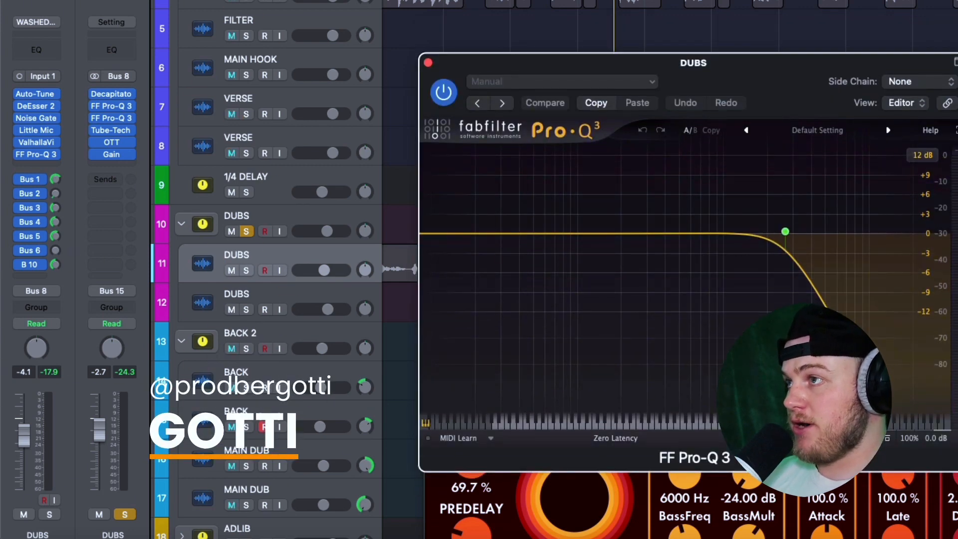
key(space)
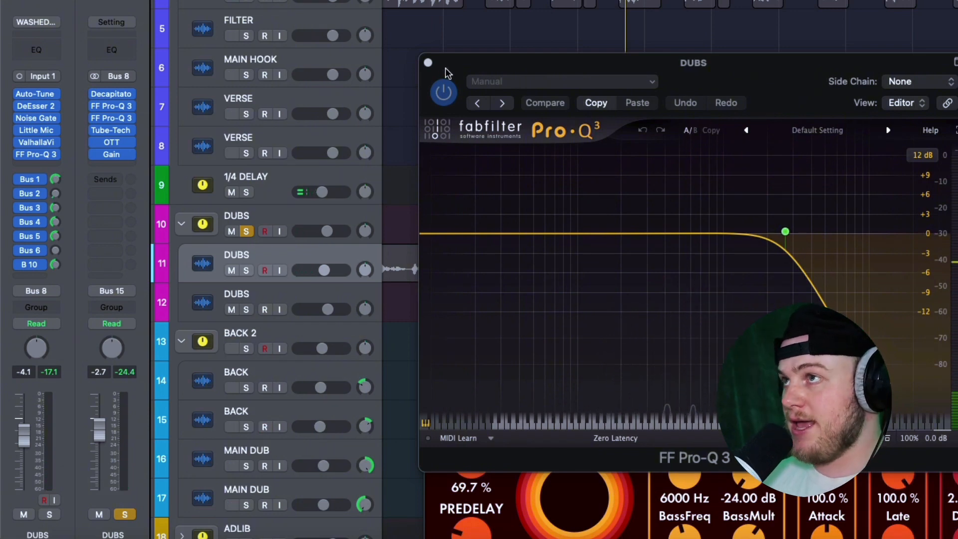
Close the Pro-Q 3, ValhallaVintageVerb and Little MicroShift windows of the DUBS track
click(428, 63)
click(433, 299)
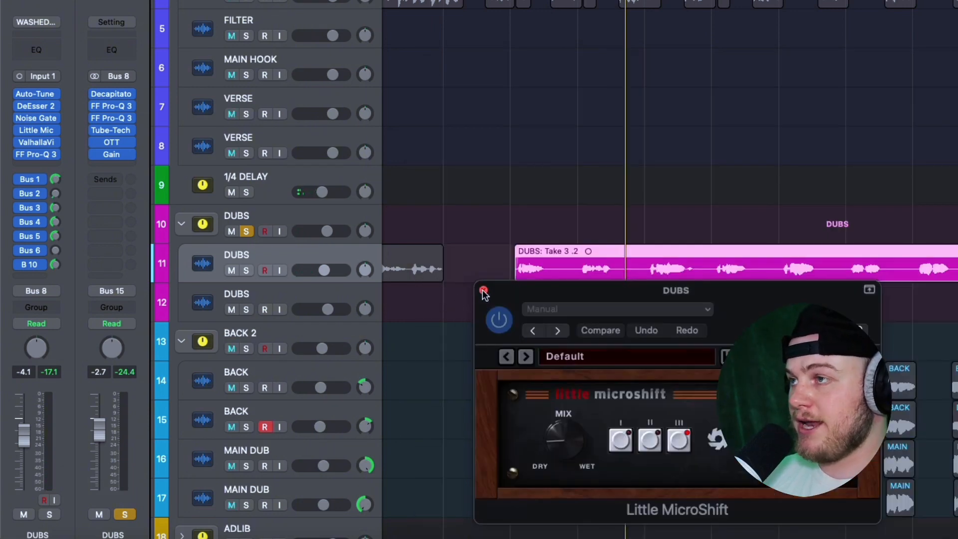
click(482, 289)
Clear all solos and play the dubs in context with the full hook
click(175, 89)
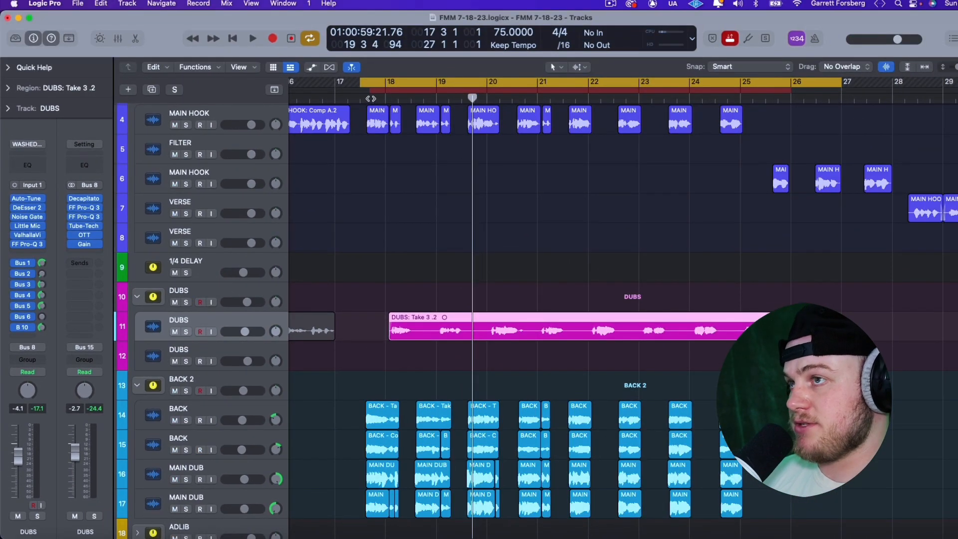
key(space)
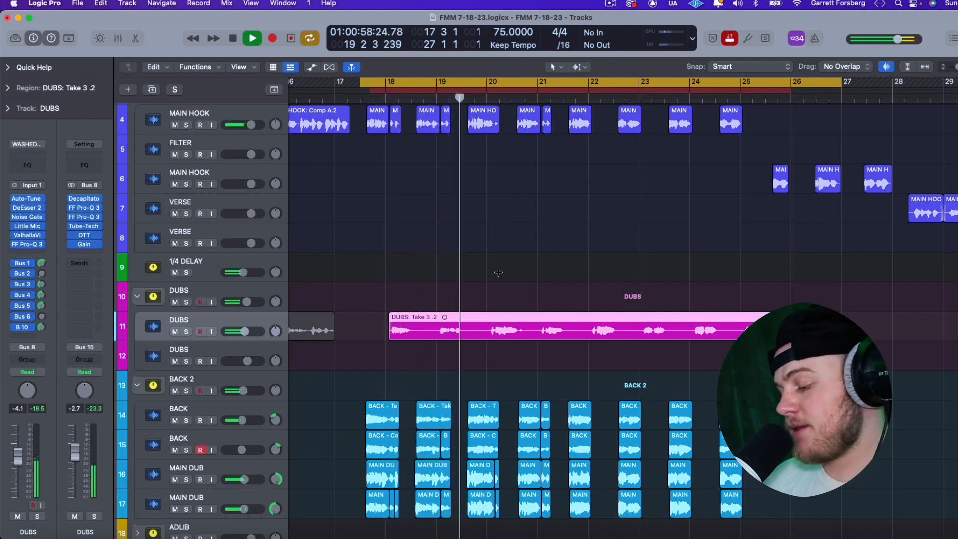
key(space)
Show the automation lanes on the tracks and select the MAIN HOOK track inside the MAIN stack
scroll(459, 270, up, 3)
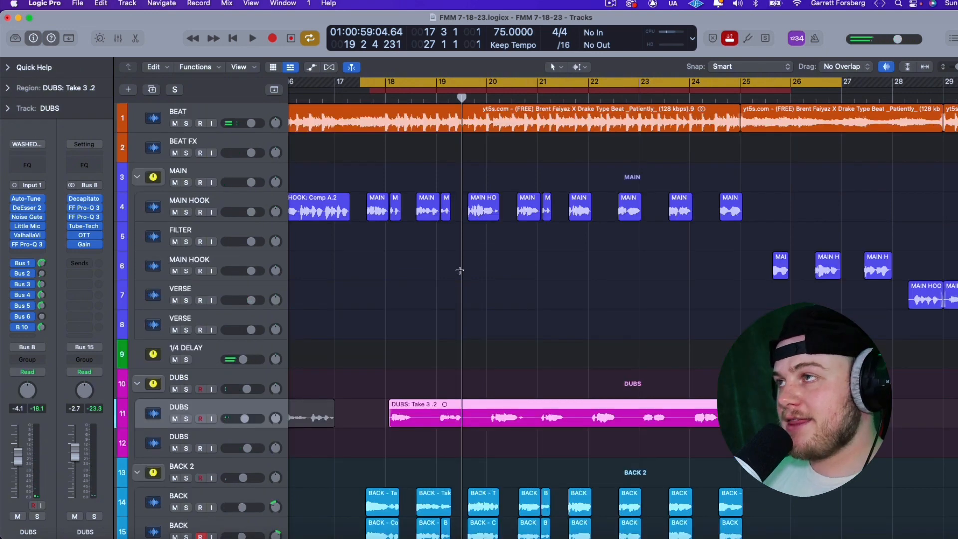
click(312, 67)
scroll(371, 198, up, 4)
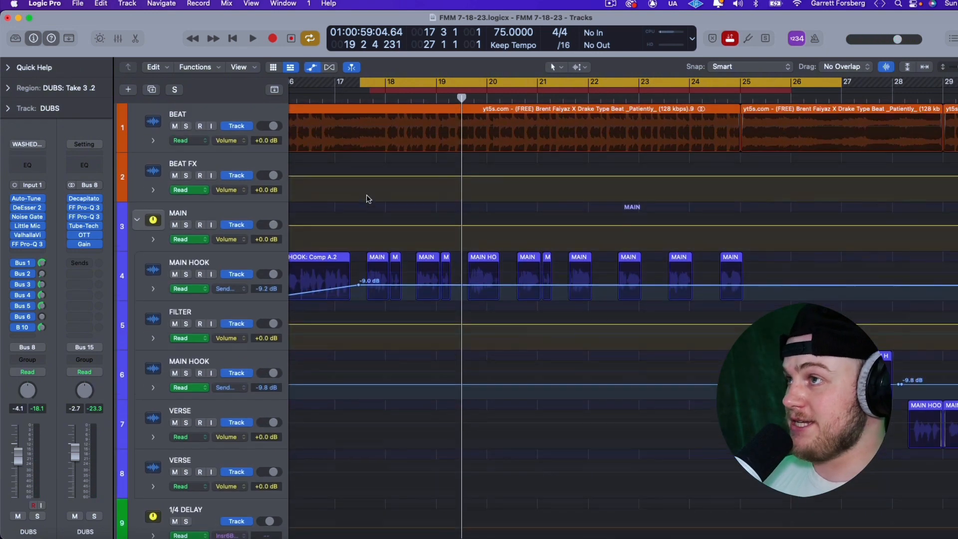
click(325, 205)
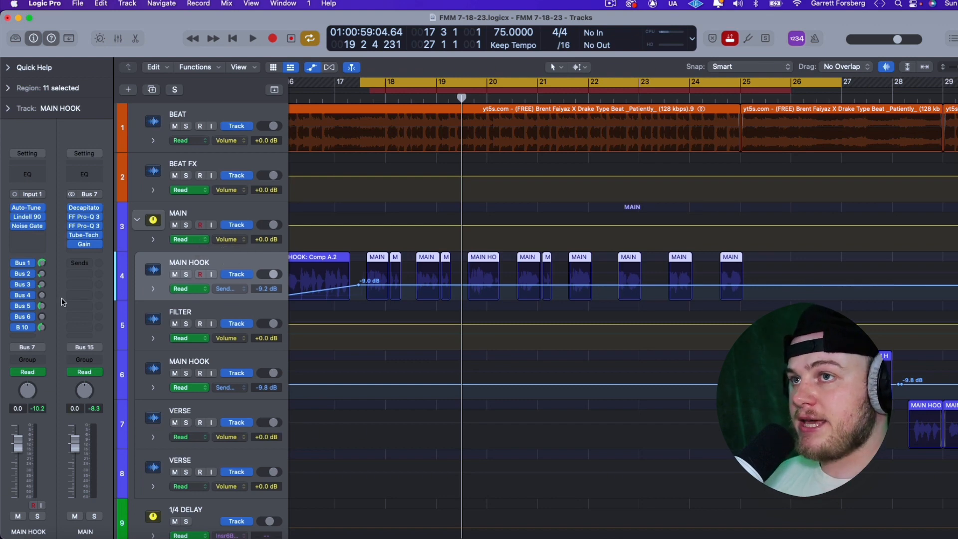
Open EchoBoy Jr on MAIN HOOK's Bus 5 delay send, move its window below the track and play the soloed MAIN vocal
click(24, 306)
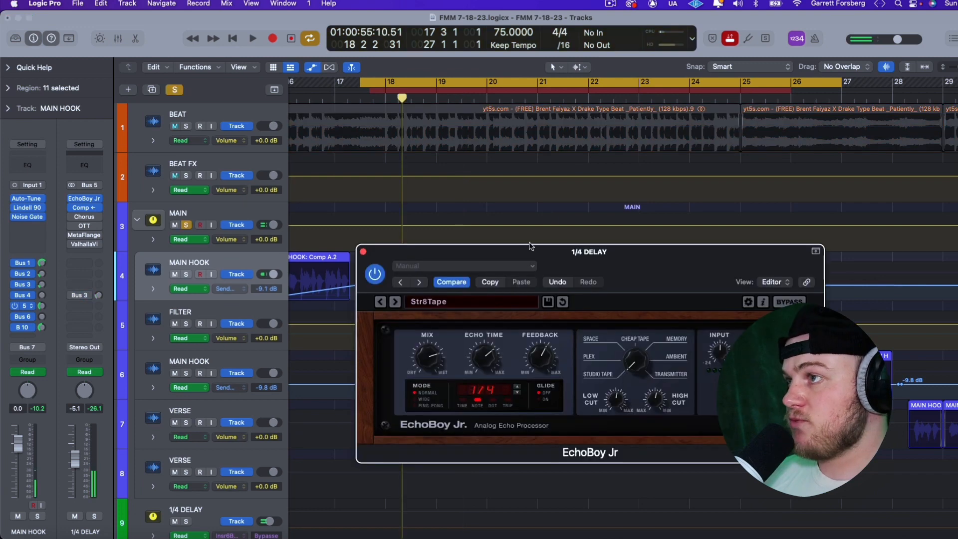
drag(526, 253, 490, 314)
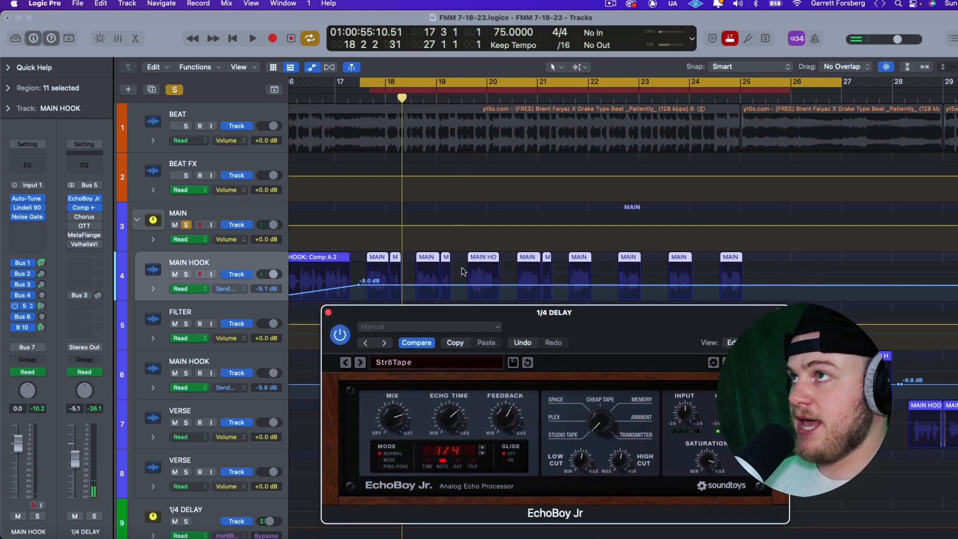
double_click(368, 99)
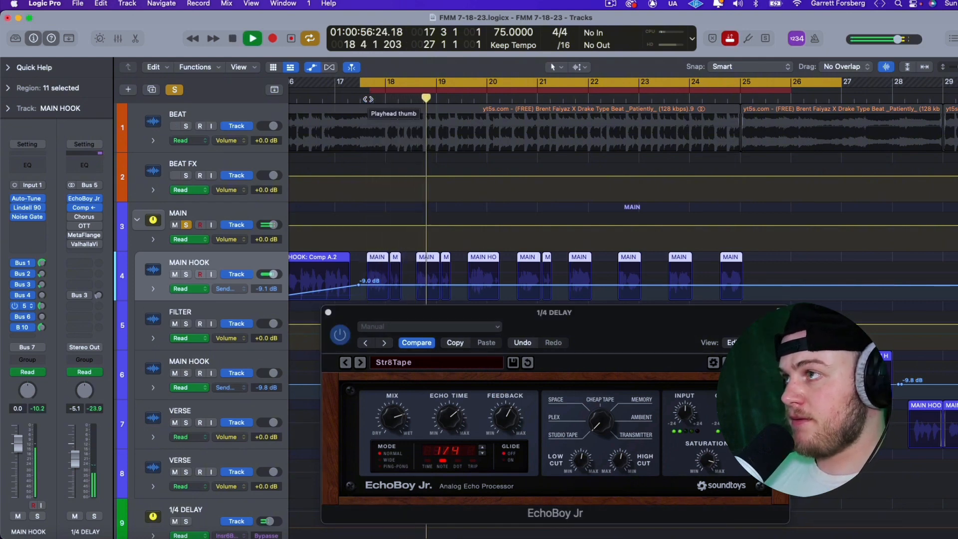
key(space)
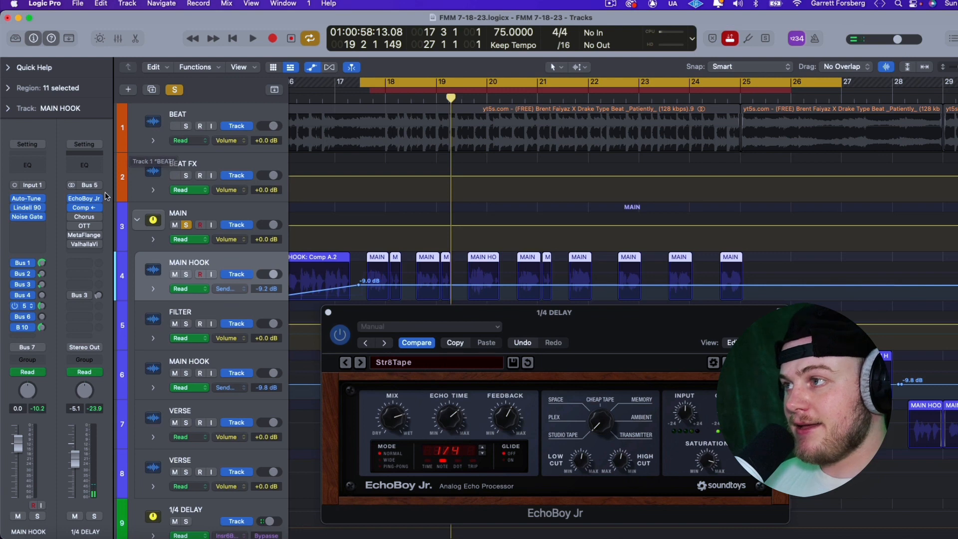
Enable and open Chorus on the 1/4 DELAY channel, close the EchoBoy Jr window and reposition the Chorus window
mouse_move(74, 220)
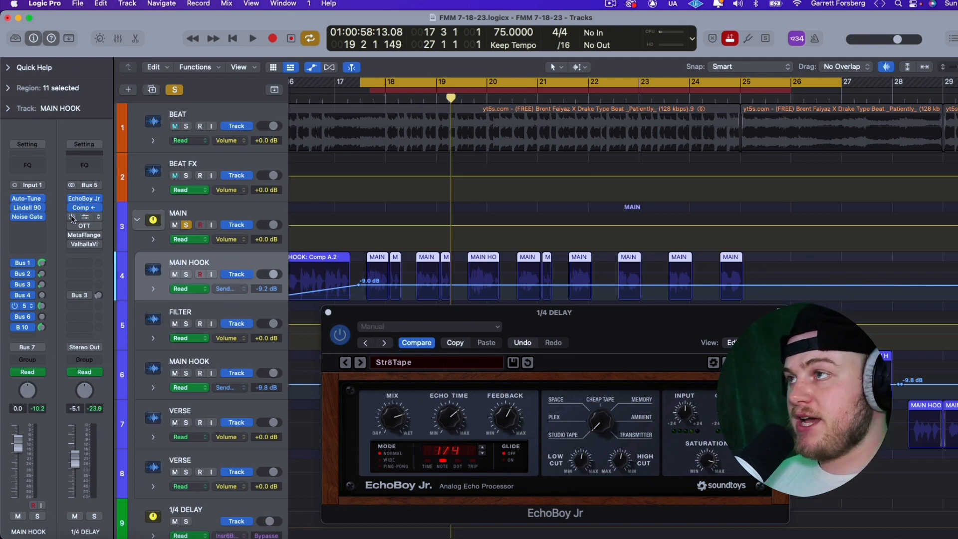
click(84, 217)
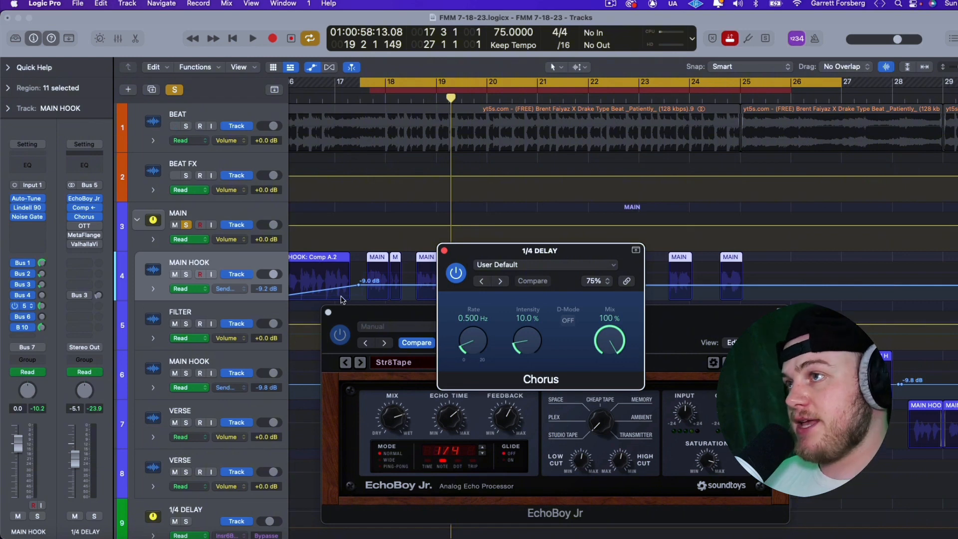
click(329, 313)
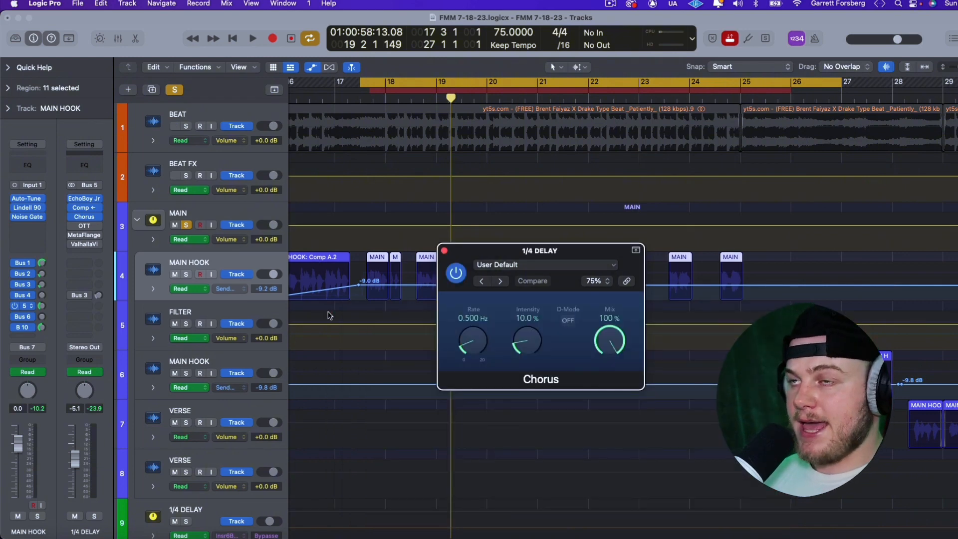
drag(469, 255, 446, 266)
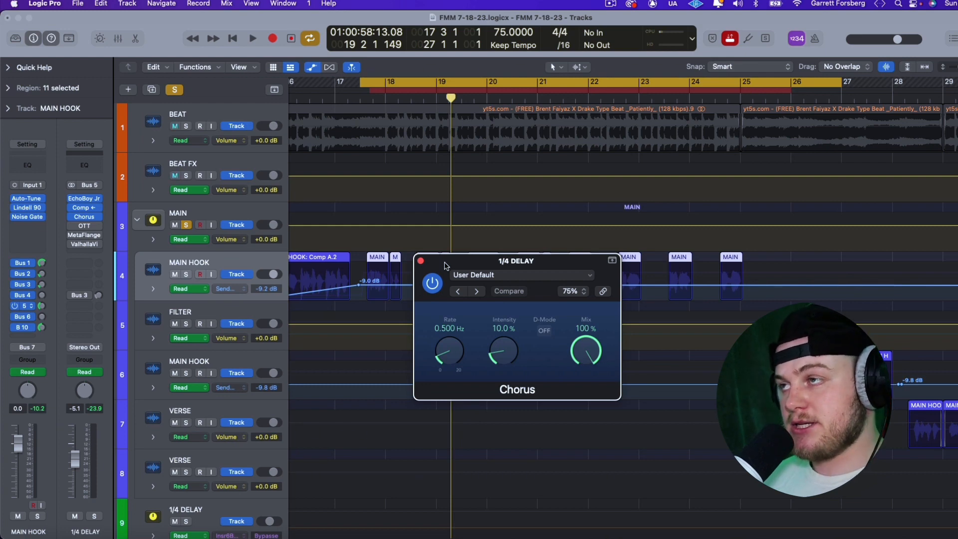
Play the soloed MAIN vocal from the hook's start, move the Chorus window lower, and compare the delay with Chorus bypassed and re-enabled
click(370, 101)
key(space)
drag(534, 270, 532, 307)
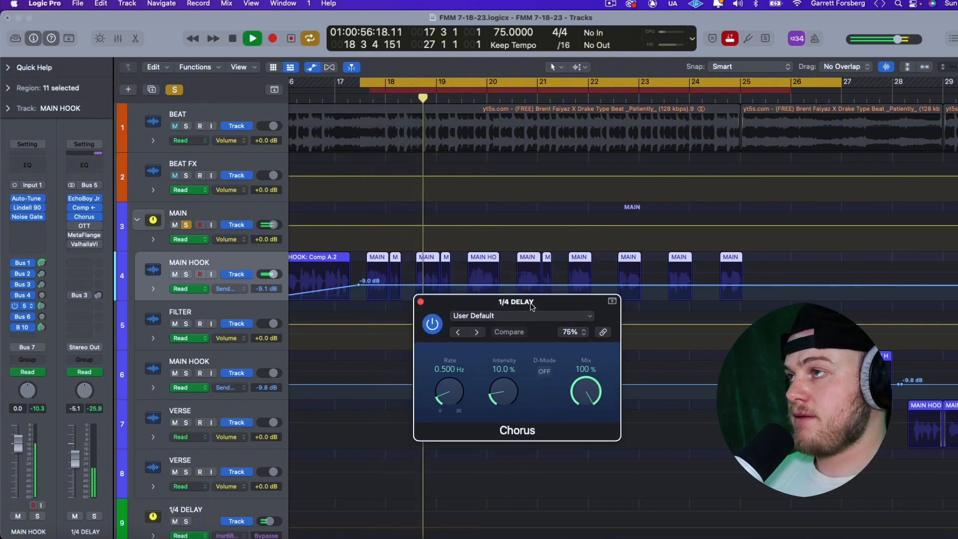
click(433, 324)
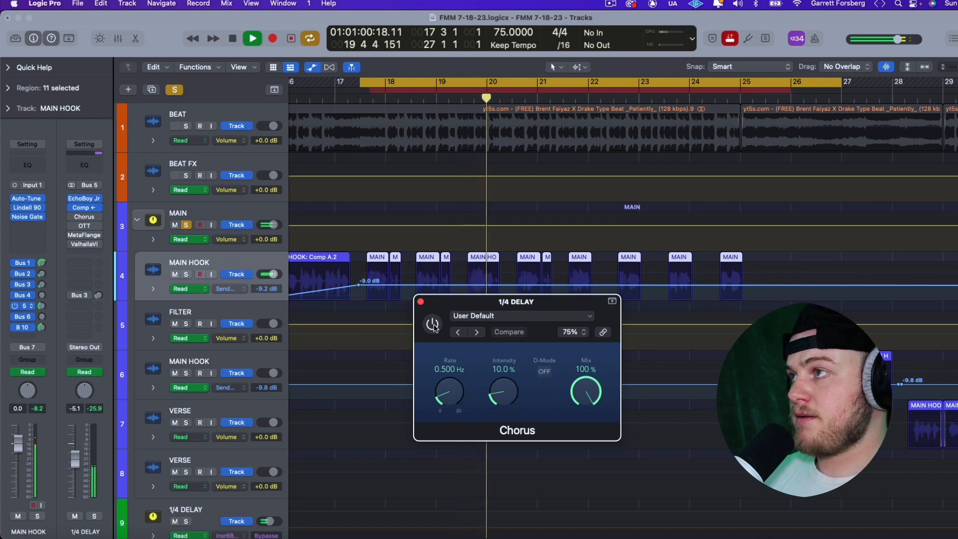
click(433, 324)
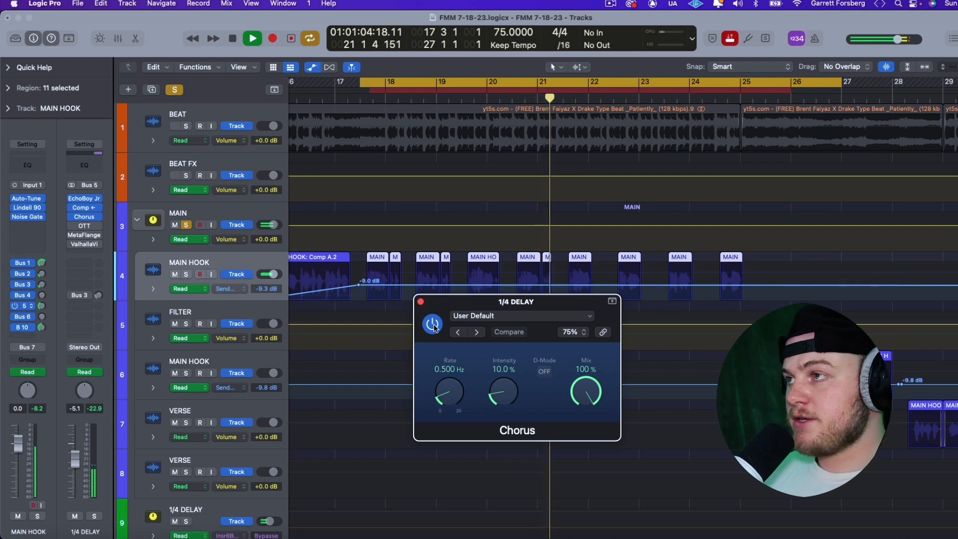
key(space)
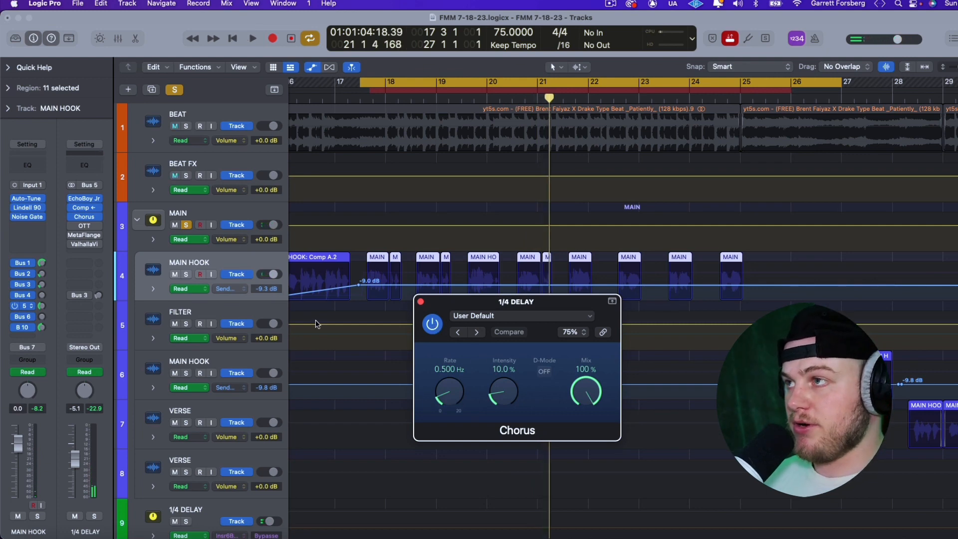
Enable and open OTT on the 1/4 DELAY channel, play the soloed vocal through it from the hook's start, and close its window
click(73, 226)
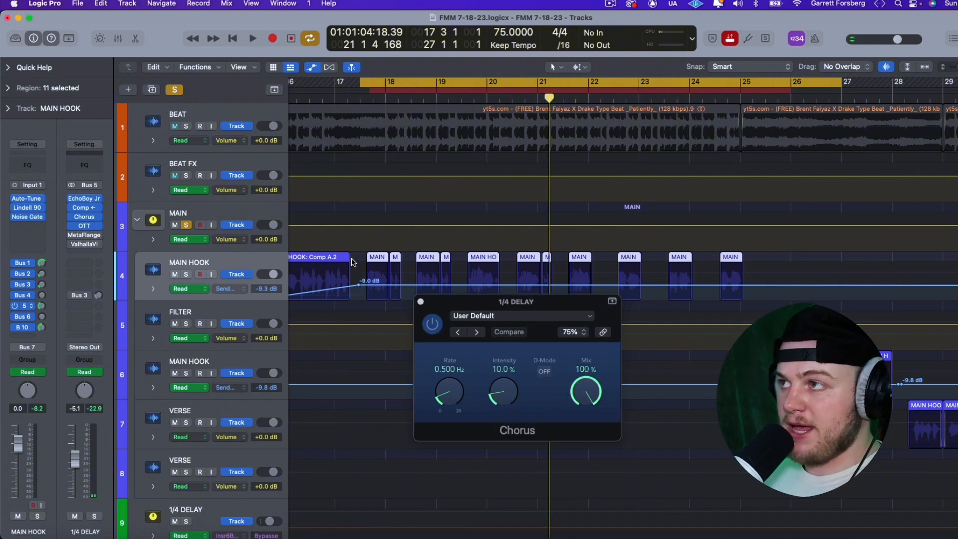
click(84, 226)
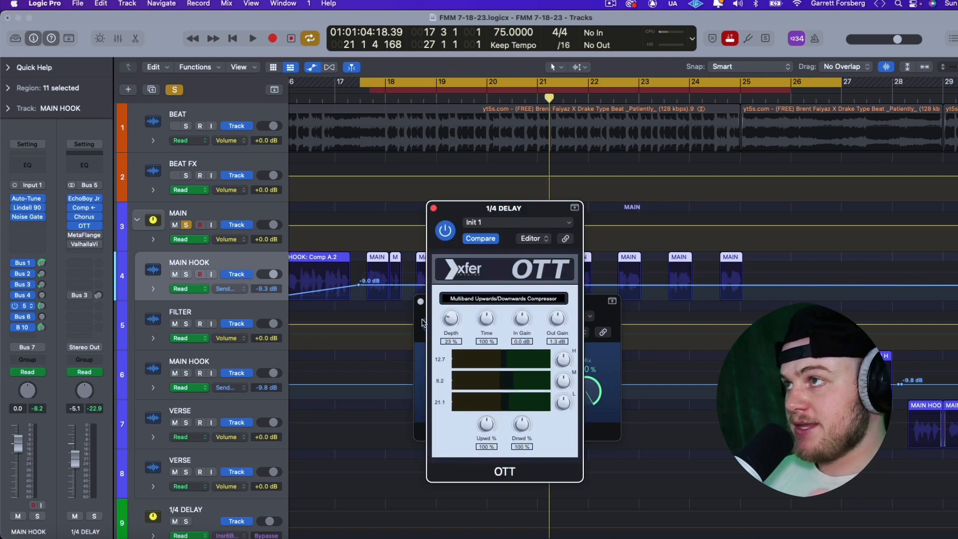
double_click(367, 98)
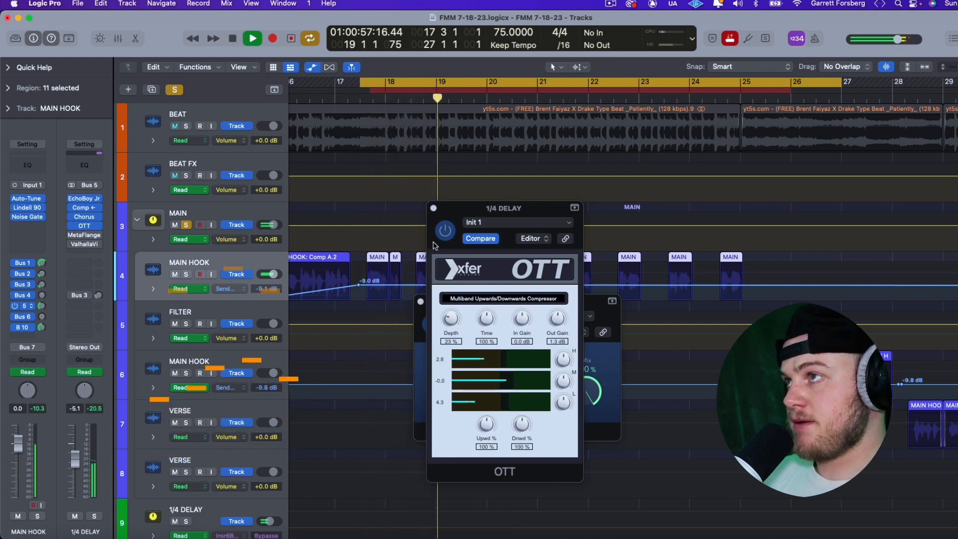
key(space)
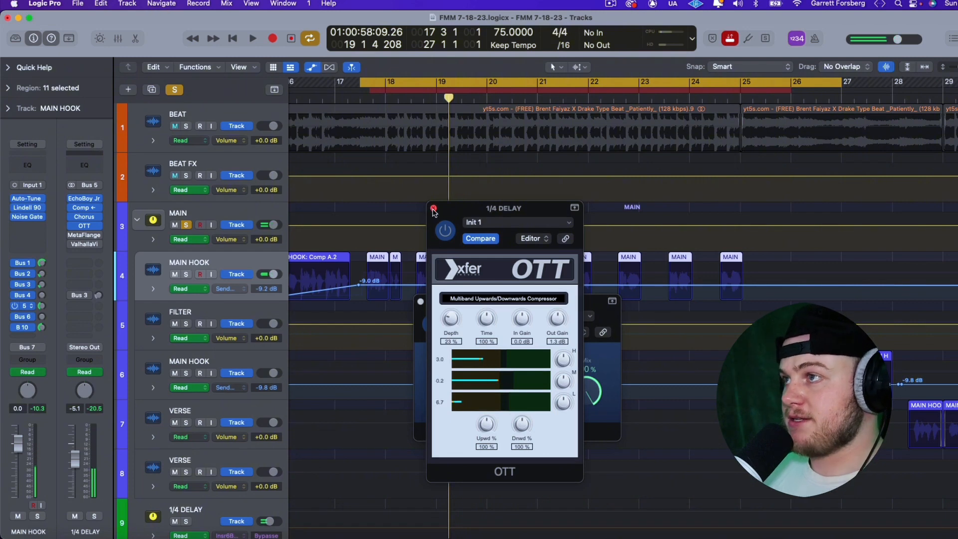
click(433, 208)
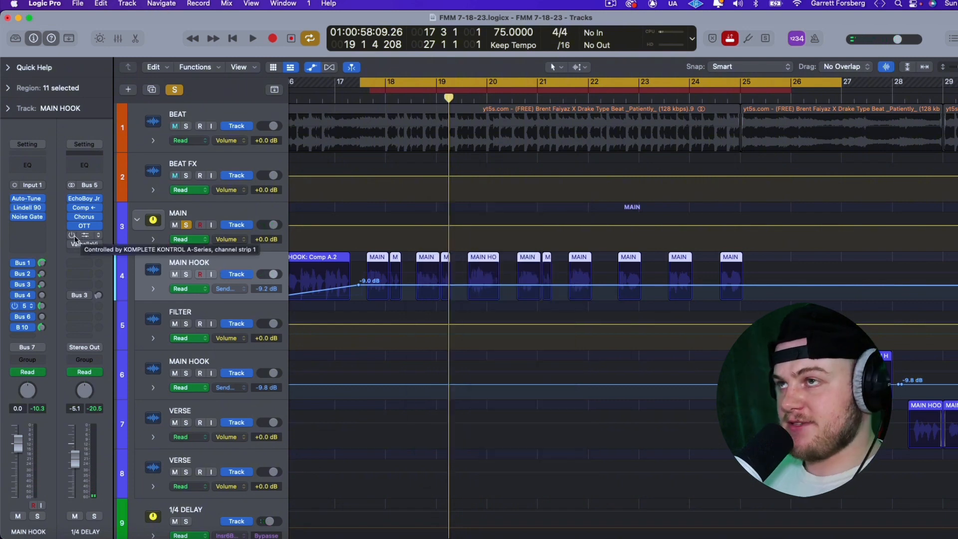
Enable and open MetaFlanger on the 1/4 DELAY channel, move its window below MAIN HOOK, audition the soloed vocal, and close the window
click(72, 236)
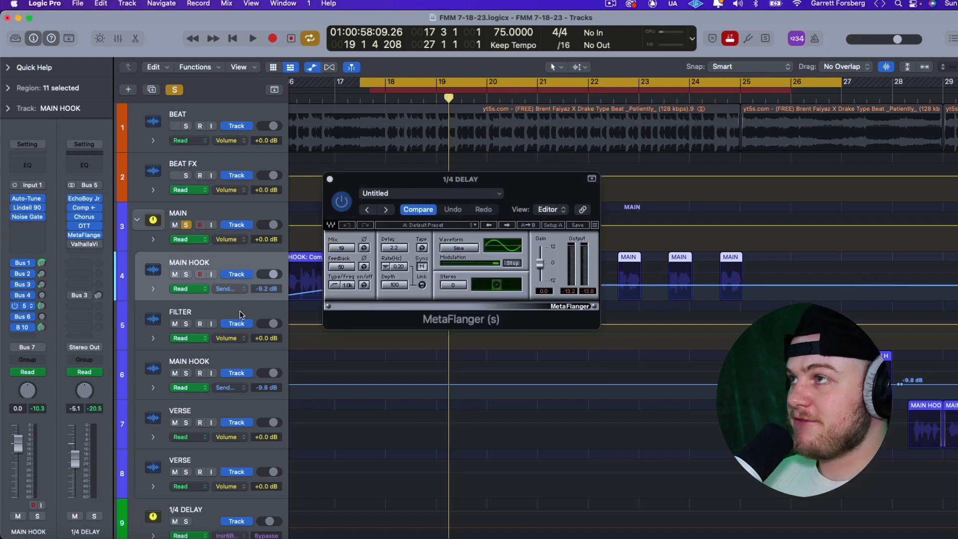
drag(517, 195, 528, 330)
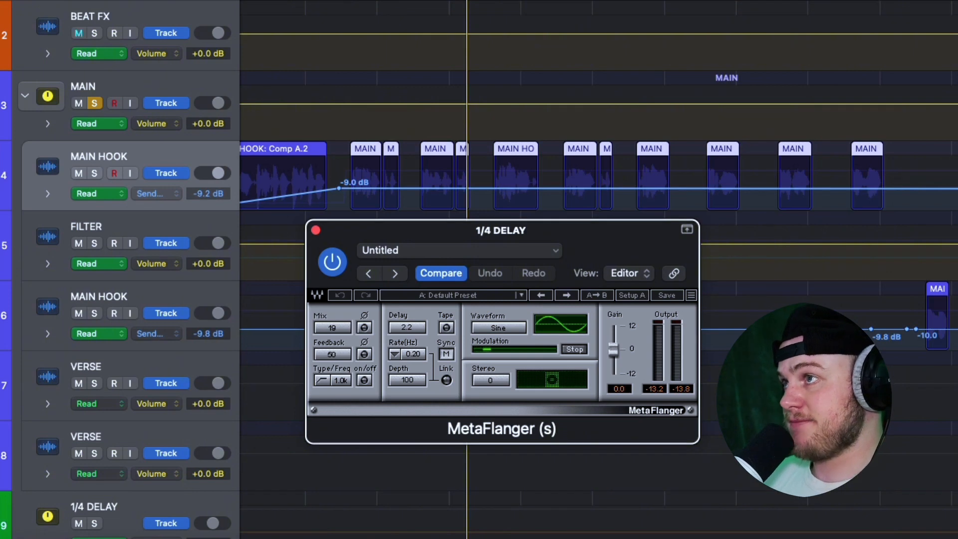
click(350, 1)
key(space)
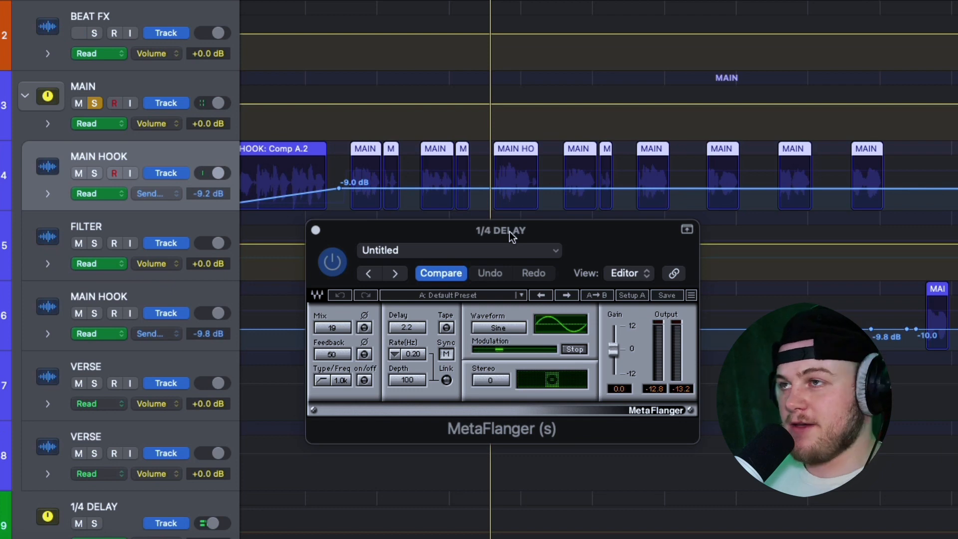
click(316, 230)
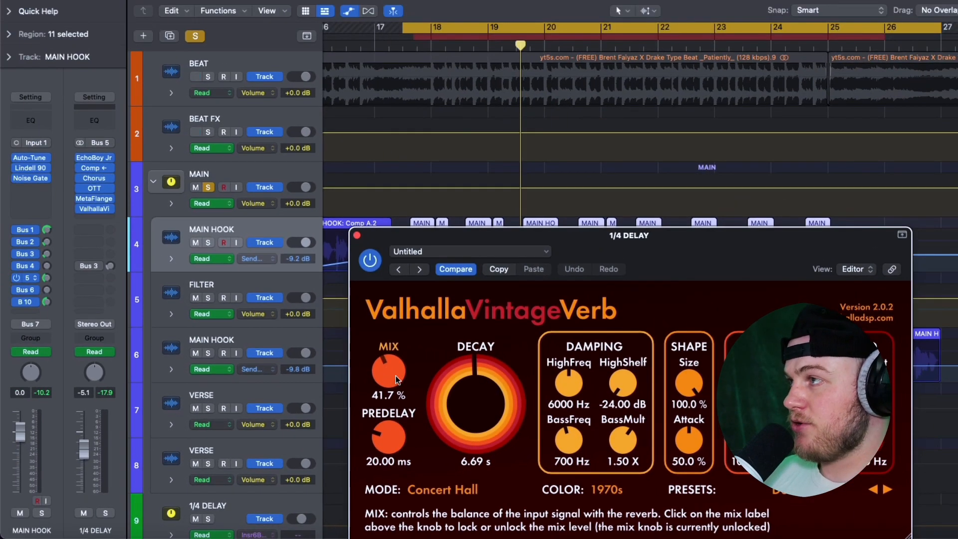
Move the ValhallaVintageVerb window below MAIN HOOK, play the soloed vocal through the reverb, and close the window
drag(680, 214, 651, 295)
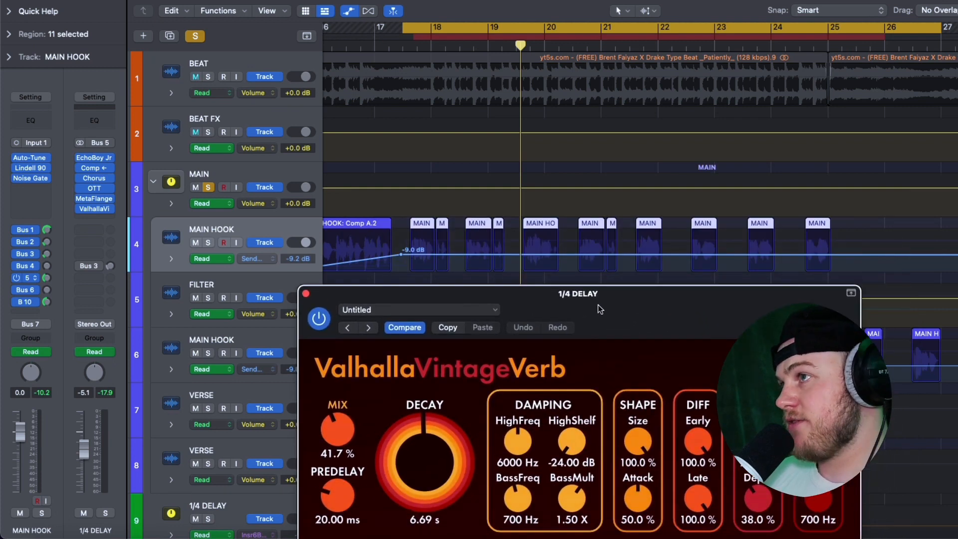
click(409, 43)
key(space)
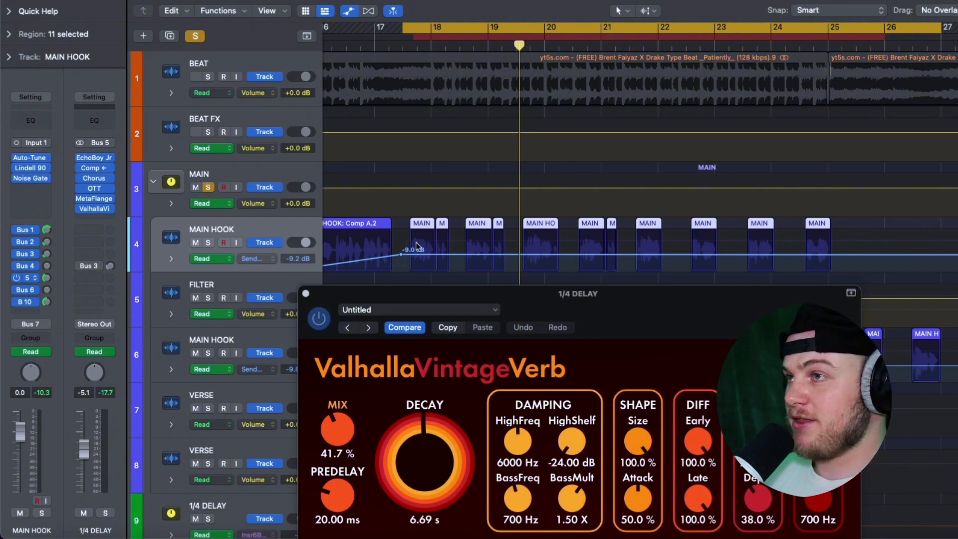
click(307, 294)
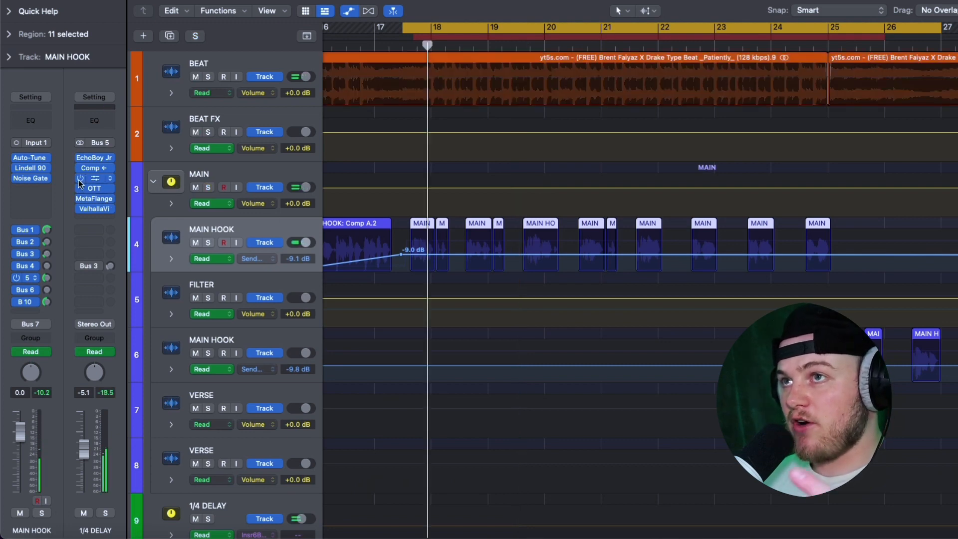
Bypass and re-enable Chorus, OTT, MetaFlanger and ValhallaVintageVerb on 1/4 DELAY during full-mix playback, and hide the automation lanes
drag(79, 180, 80, 256)
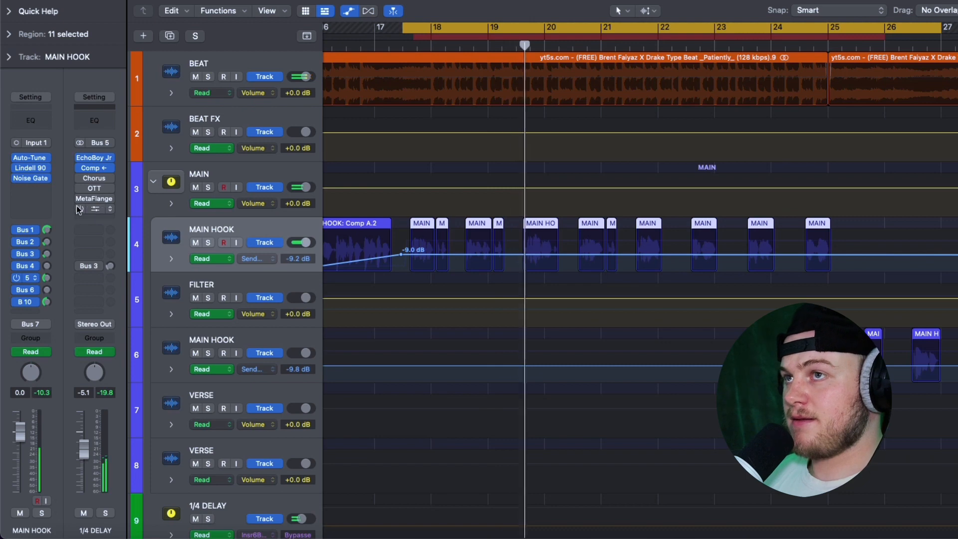
mouse_move(79, 180)
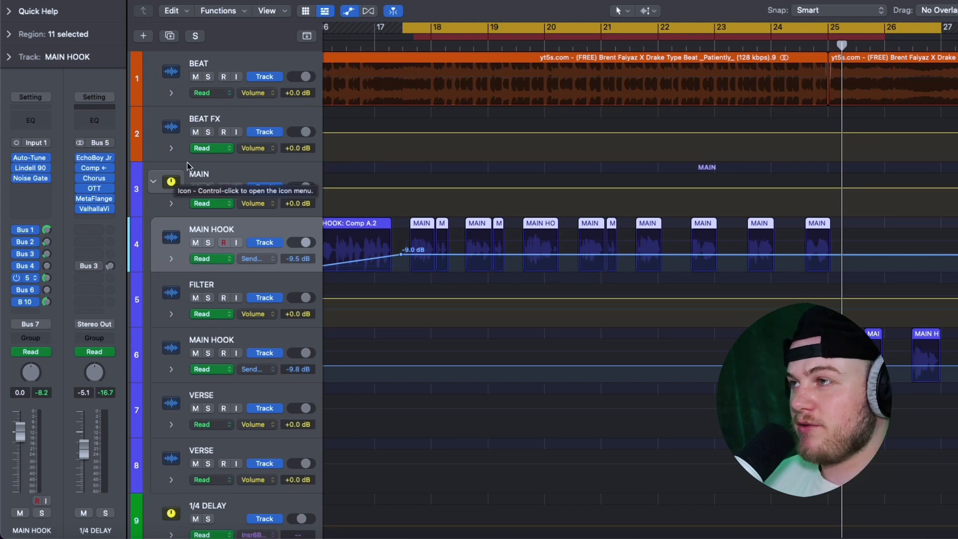
key(super+Up)
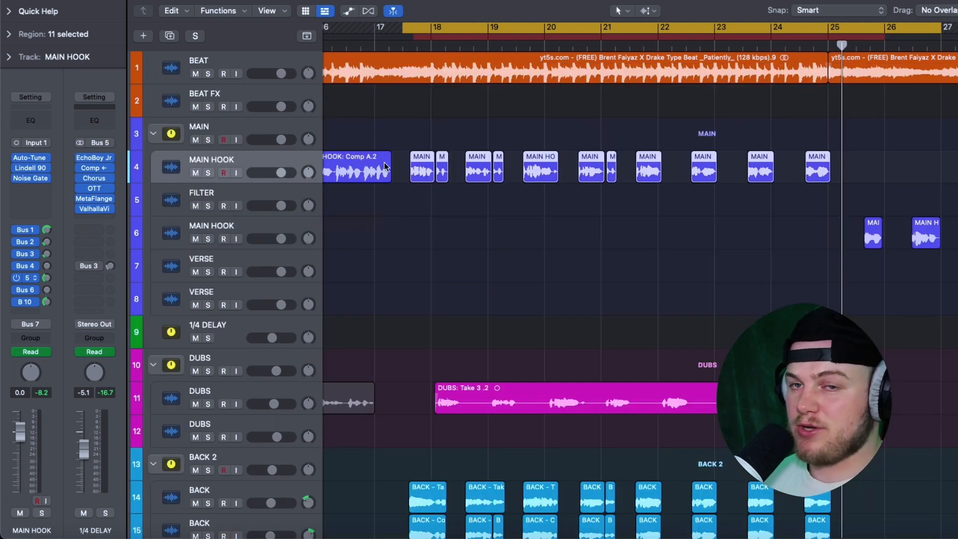